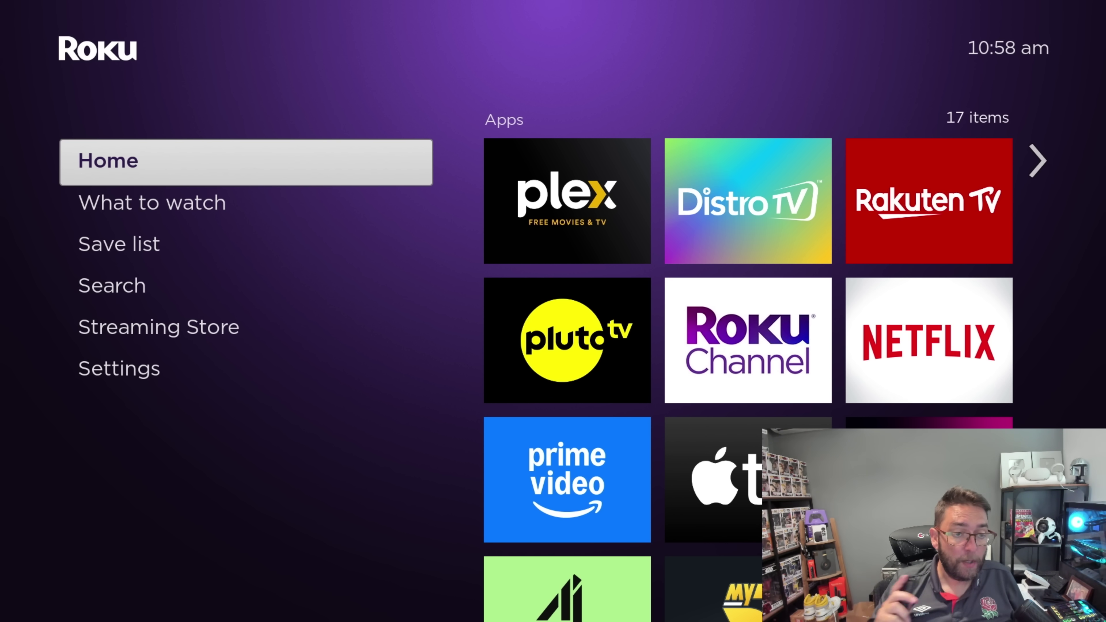
Open the Settings section from the home screen.
key(Down)
key(Down)
key(Down)
key(Down)
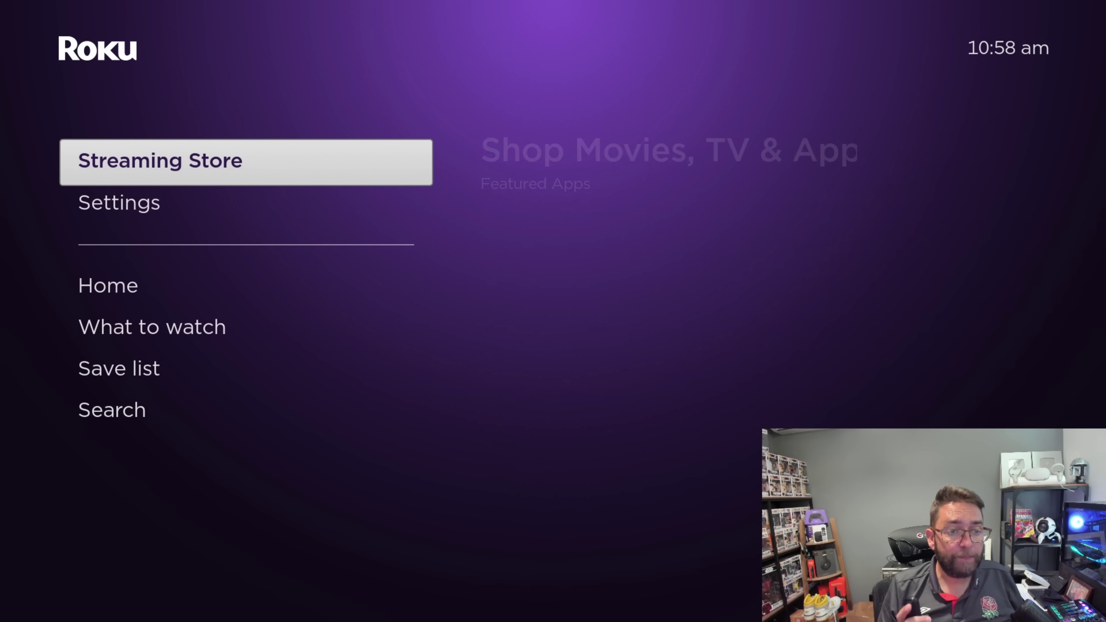
key(Down)
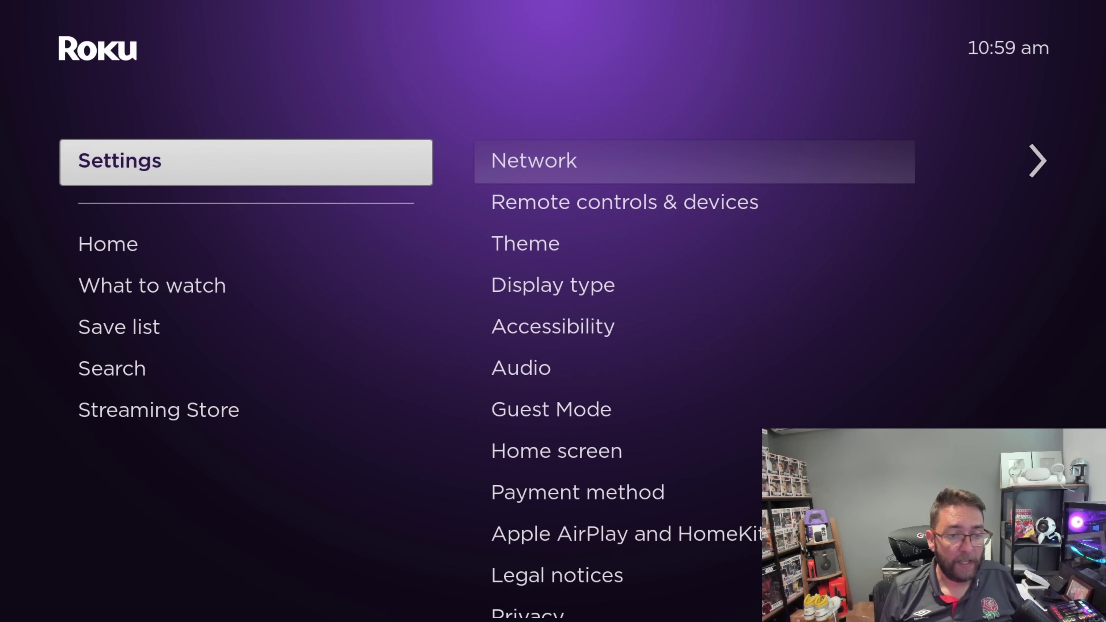
key(Right)
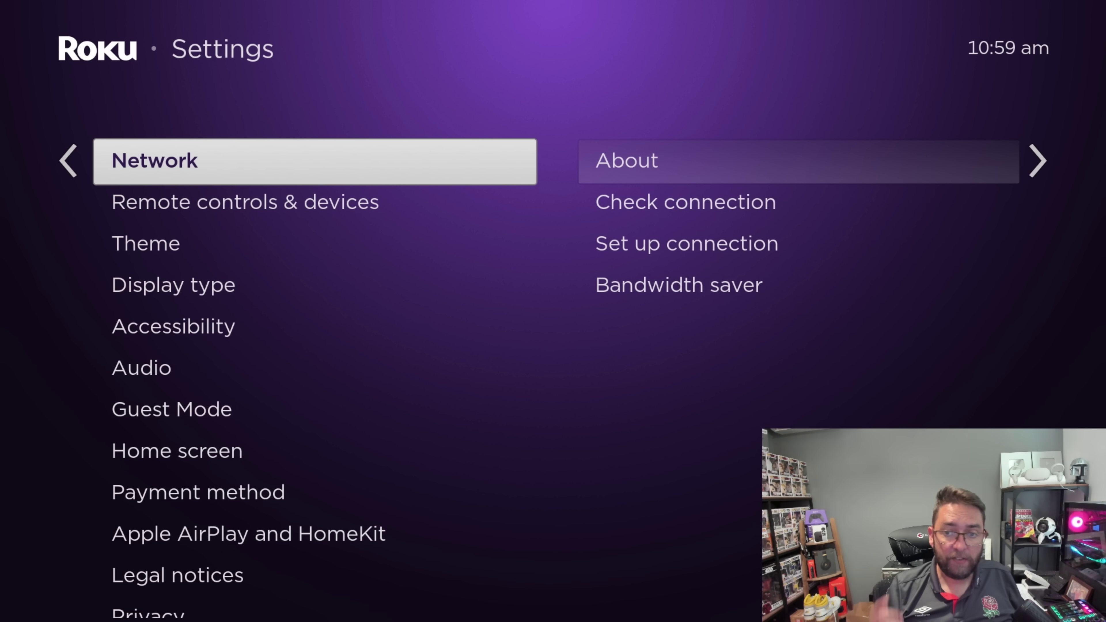
Run a manual software update check in the System settings and return to the main settings.
key(Up)
key(Right)
key(Down)
key(Down)
key(Down)
key(Down)
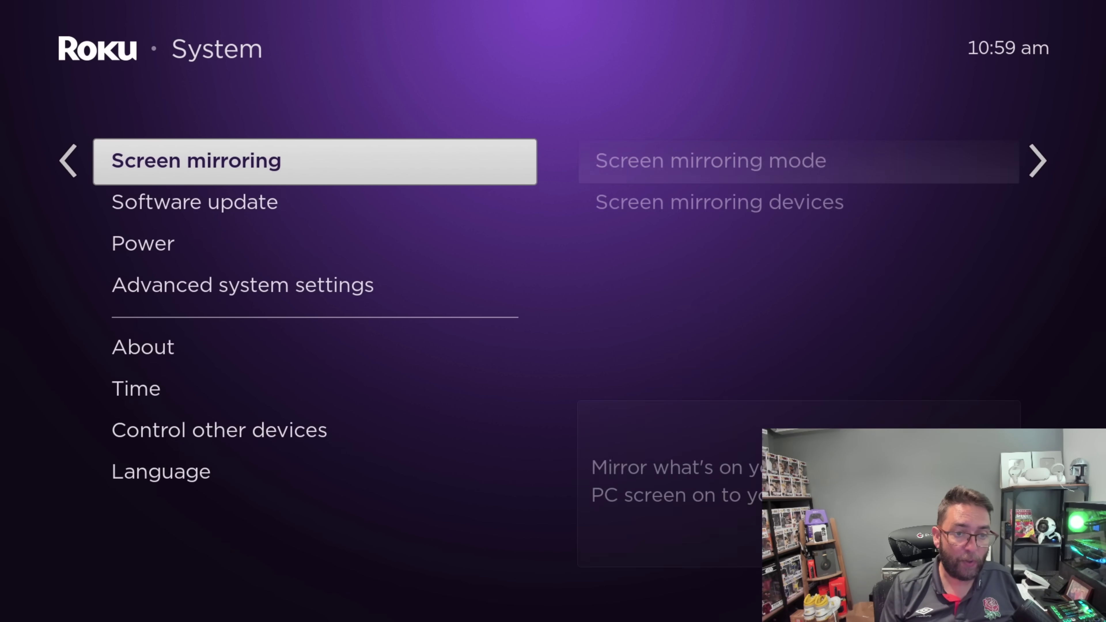
key(Down)
key(Right)
key(Return)
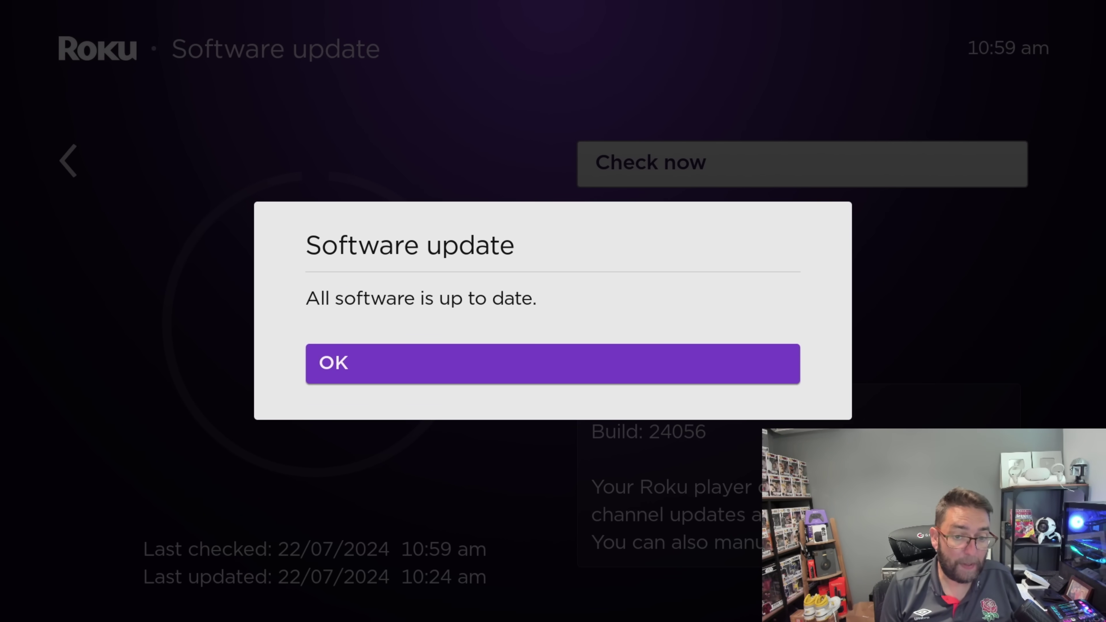
key(Return)
key(Left)
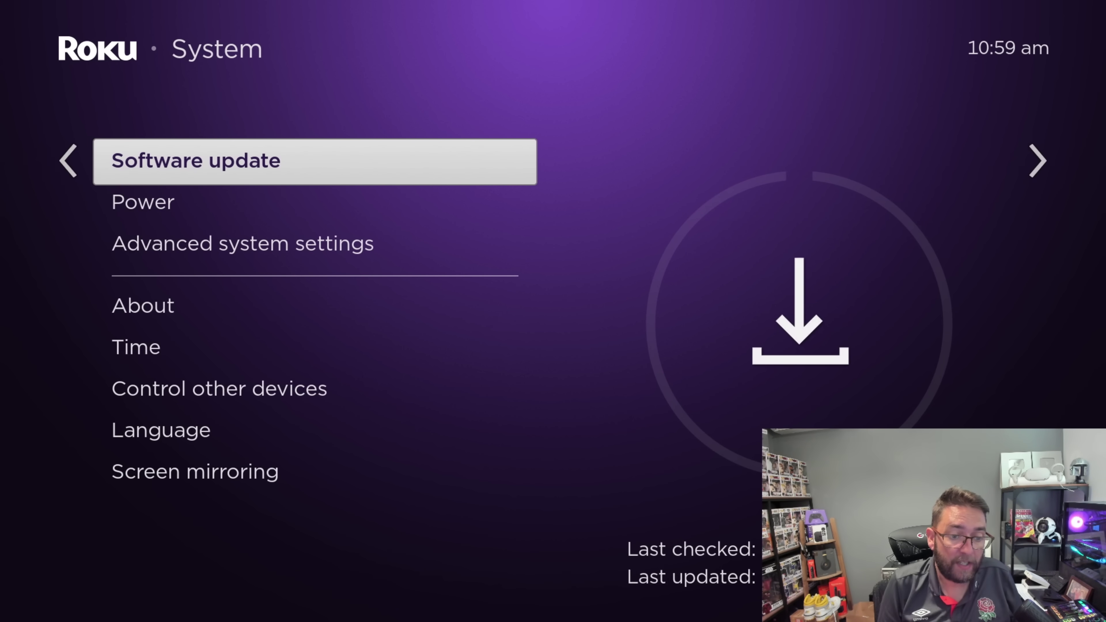
key(Left)
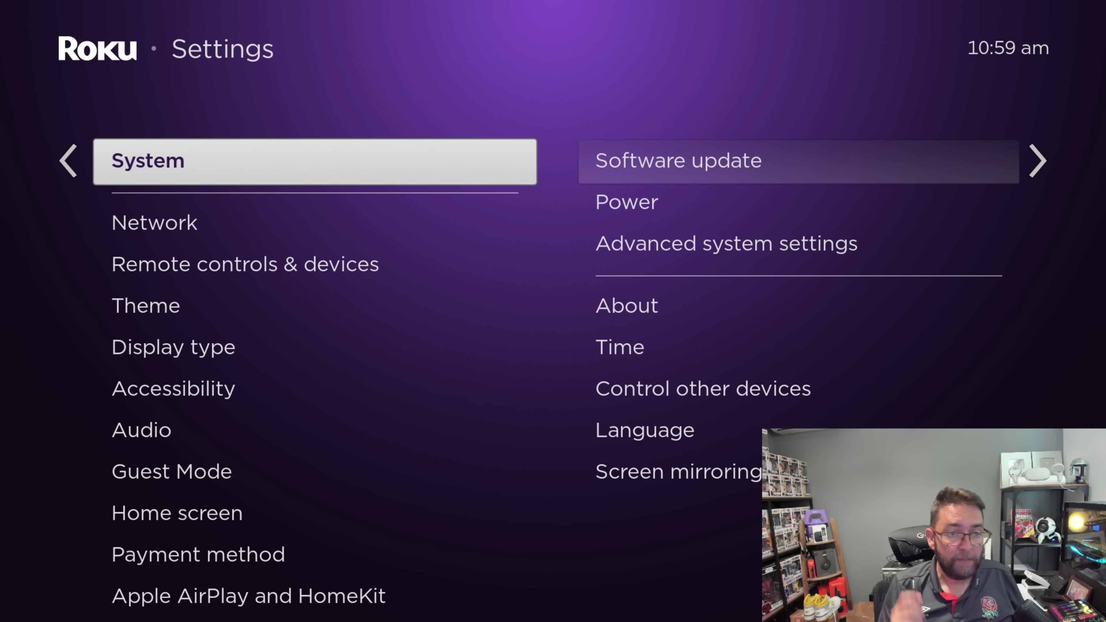
Open the sensitive ad content topics in the advertising privacy settings.
key(Up)
key(Up)
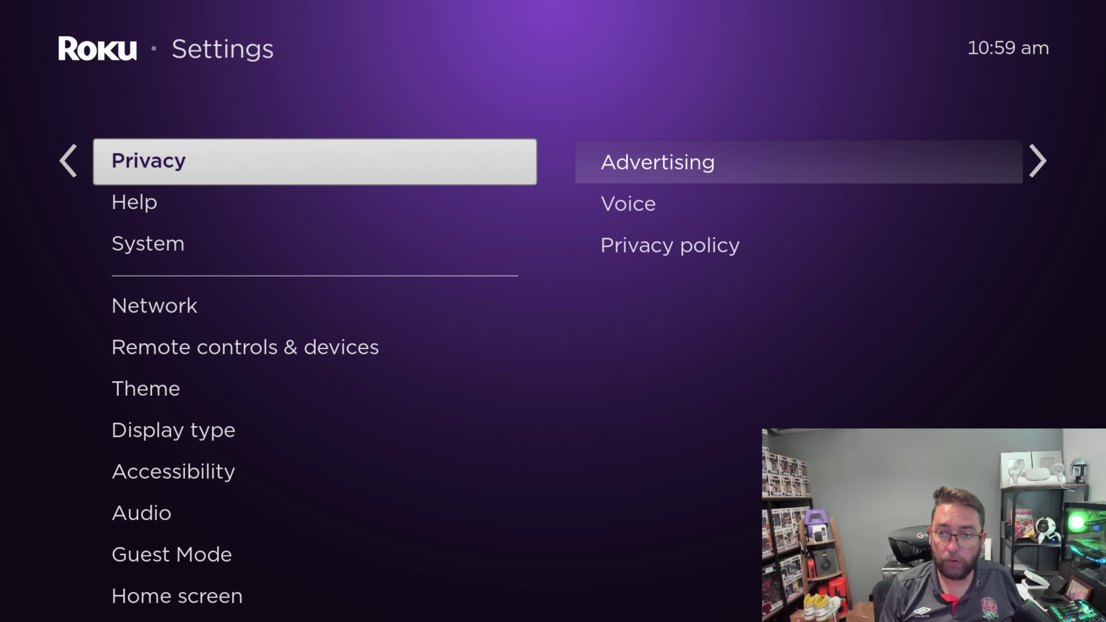
key(Up)
key(Down)
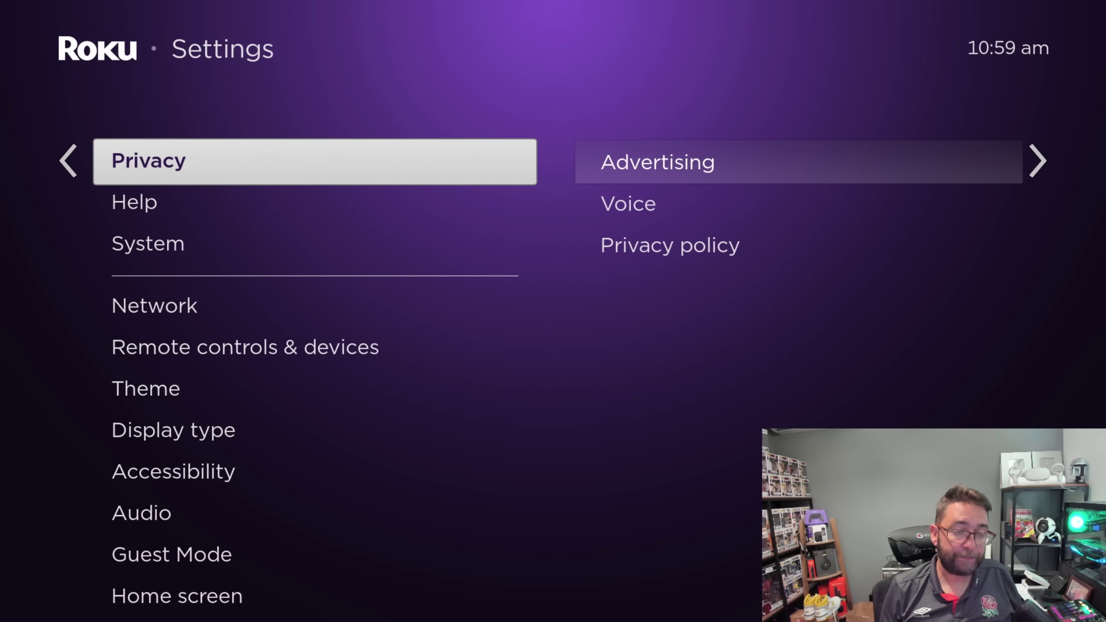
key(Right)
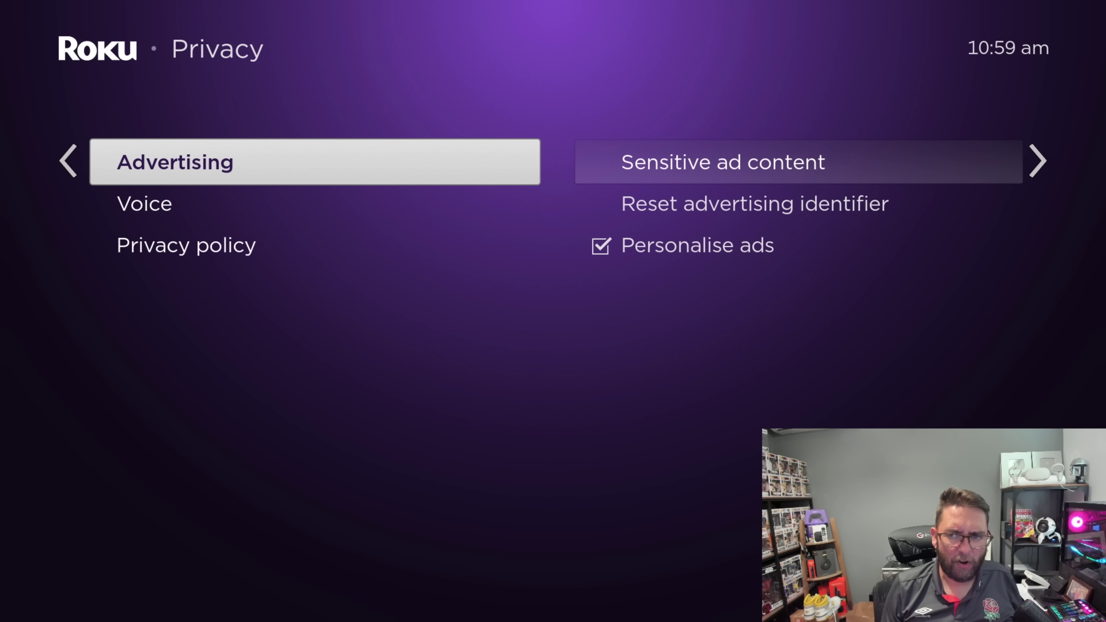
key(Right)
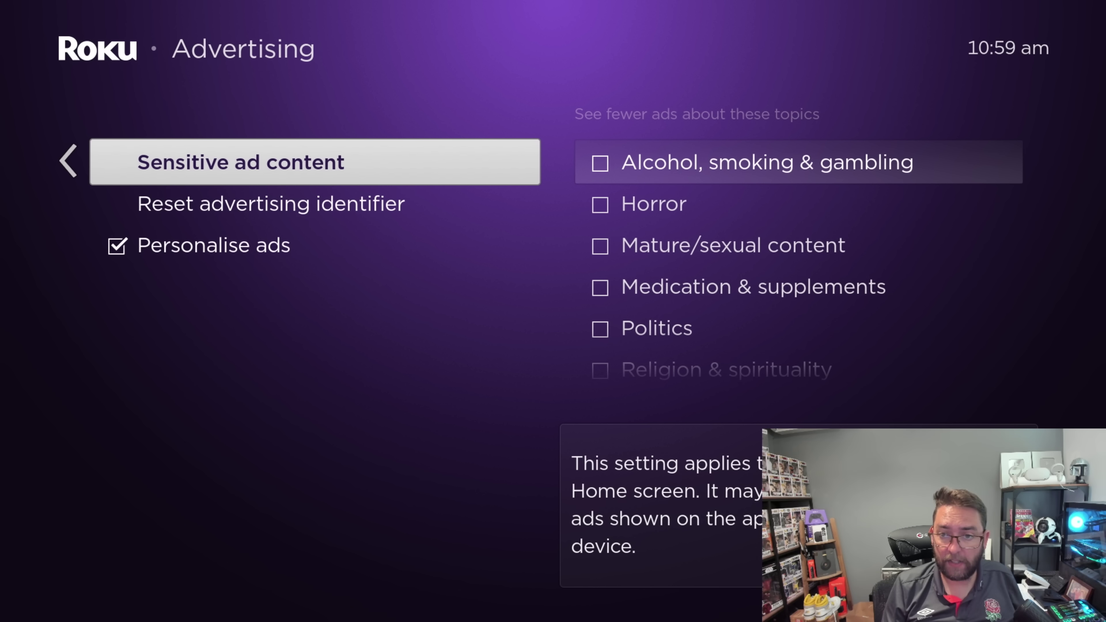
key(Right)
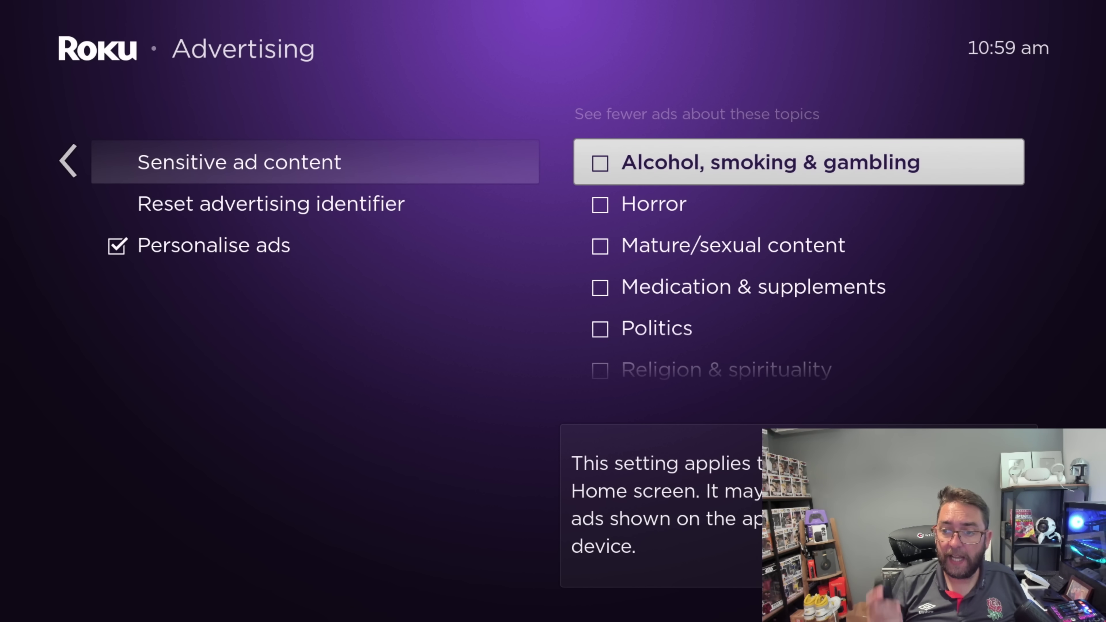
Enable fewer ads about all seven sensitive topics, from Alcohol, smoking & gambling through Violence.
key(Return)
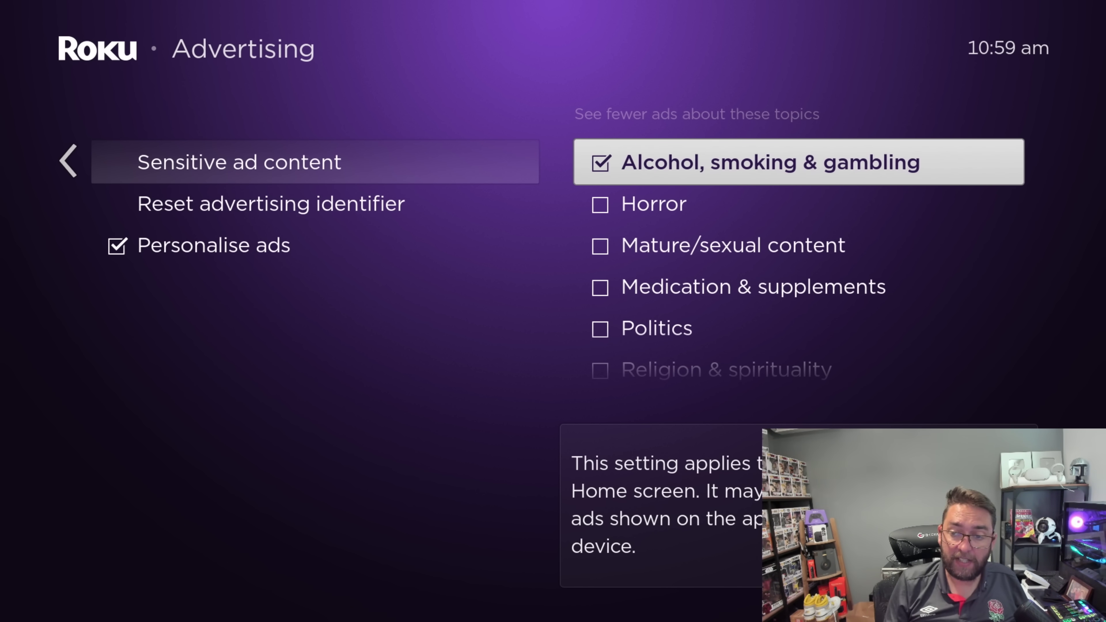
key(Down)
key(Return)
key(Down)
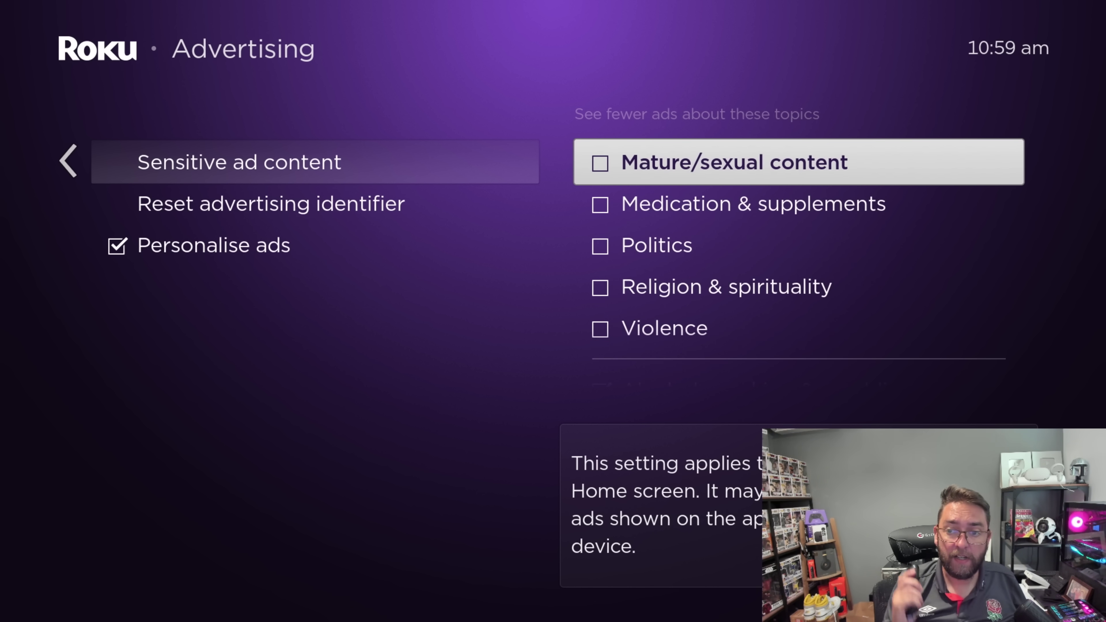
key(Return)
key(Down)
key(Return)
key(Down)
key(Return)
key(Down)
key(Return)
key(Down)
key(Return)
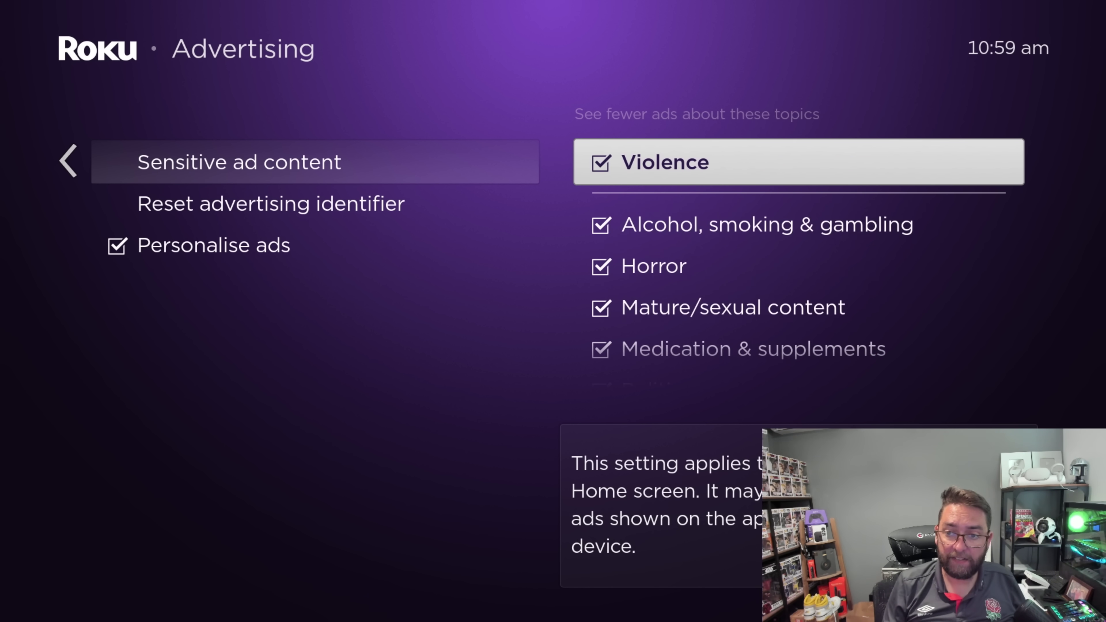
Review the whole list of sensitive ad topics to check that each one is selected.
key(Down)
key(Down)
key(Down)
key(Down)
key(Down)
key(Down)
key(Down)
key(Down)
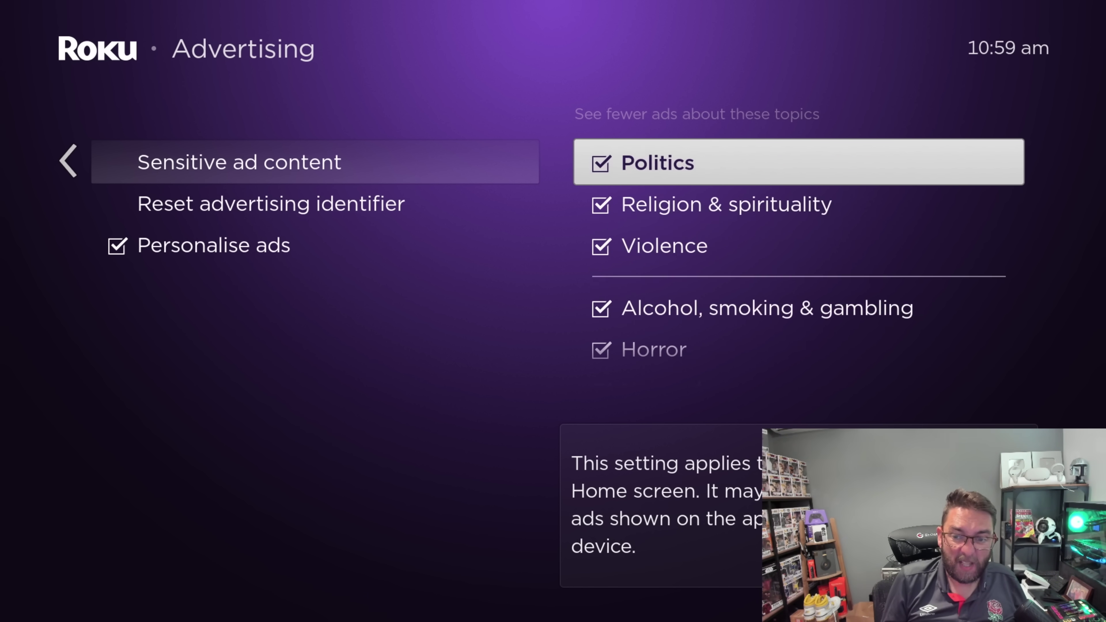
key(Down)
key(Down)
key(Down)
key(Down)
key(Down)
key(Down)
key(Down)
key(Down)
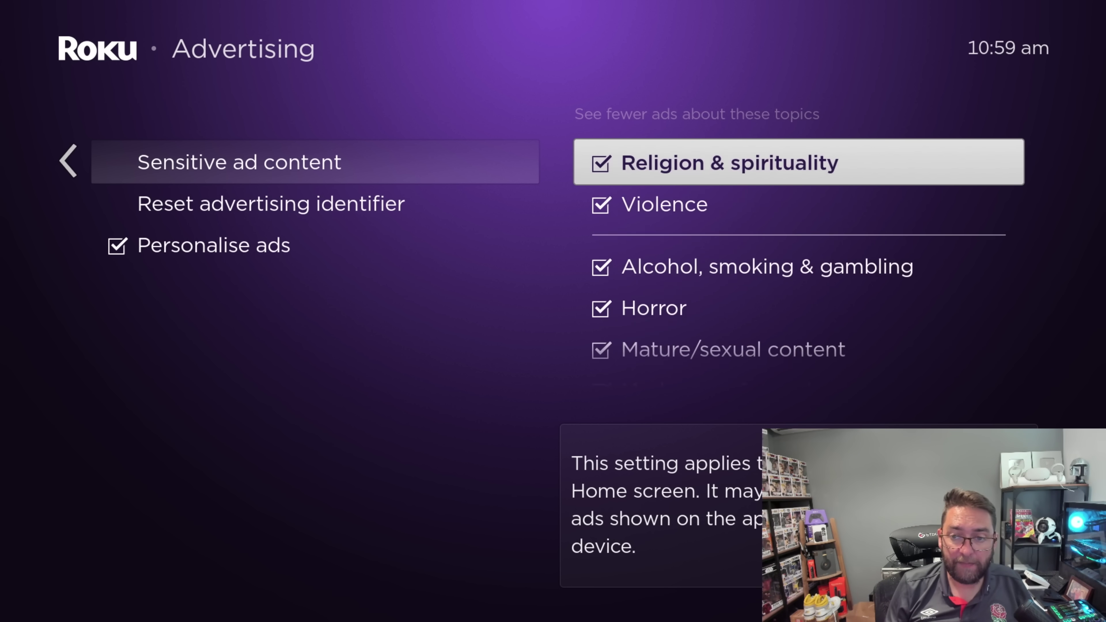
key(Down)
key(Down)
key(Down)
key(Down)
key(Down)
key(Down)
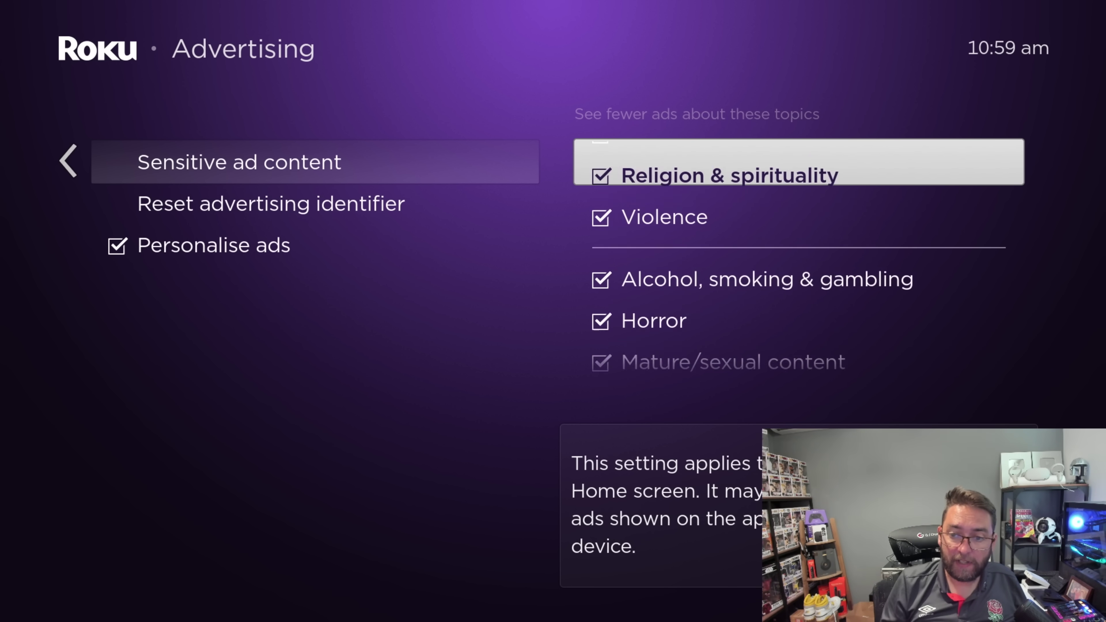
key(Down)
key(Down)
key(Down)
key(Up)
key(Up)
key(Up)
key(Up)
key(Up)
key(Up)
key(Up)
Disable Personalise ads, choose not to have ads personalised, and return to the privacy settings.
key(Left)
key(Down)
key(Down)
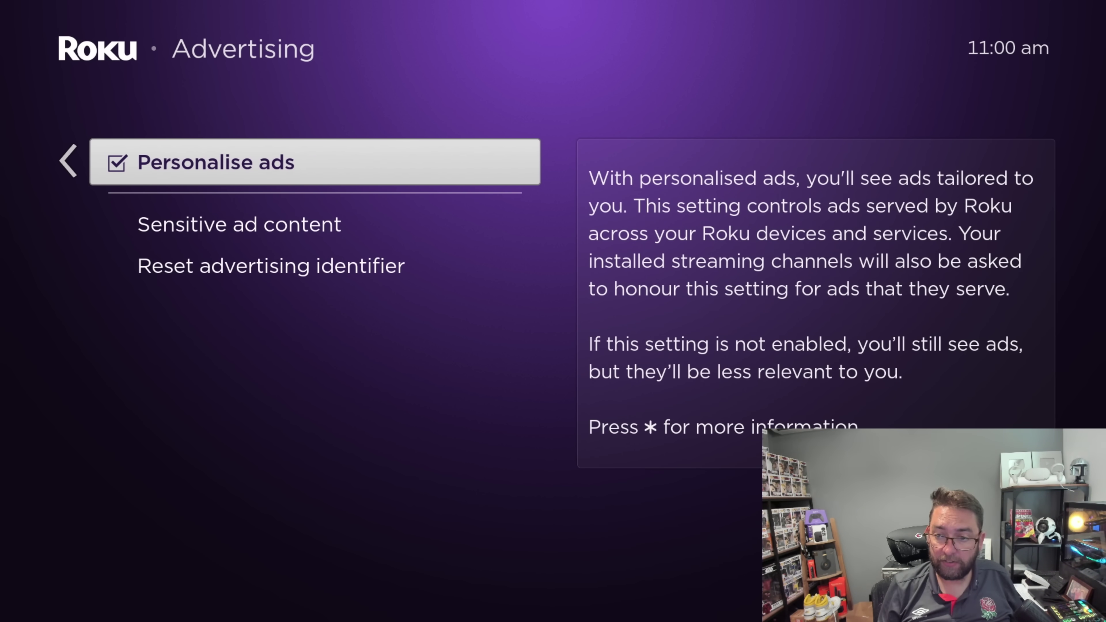
key(Return)
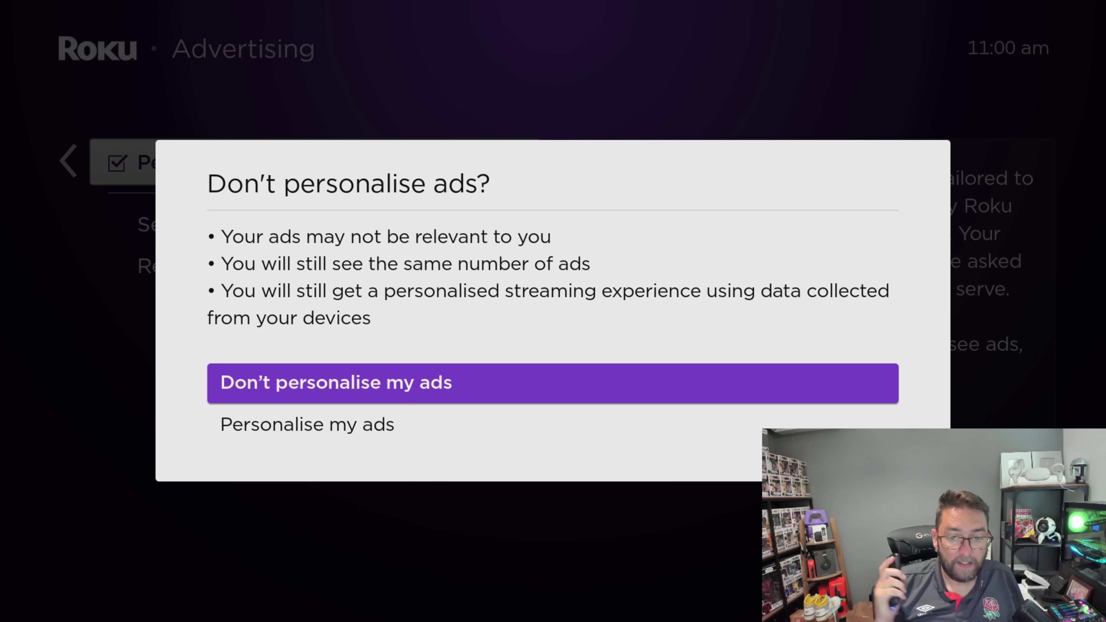
key(Return)
key(Up)
key(Up)
key(Left)
Switch Speech recognition on and back off in the Voice privacy settings.
key(Down)
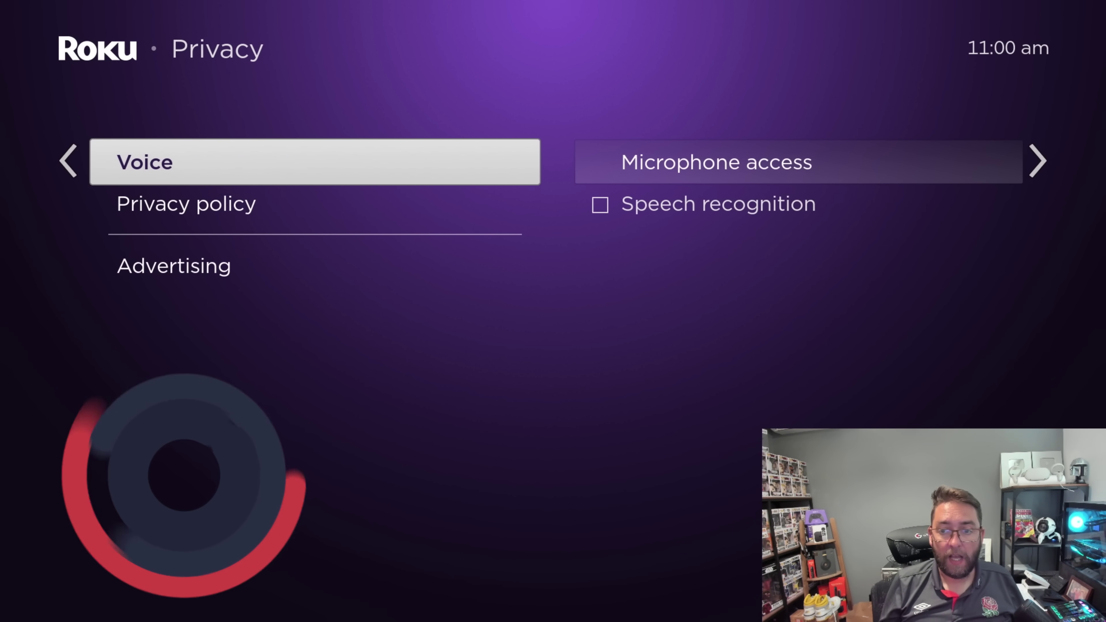
key(Right)
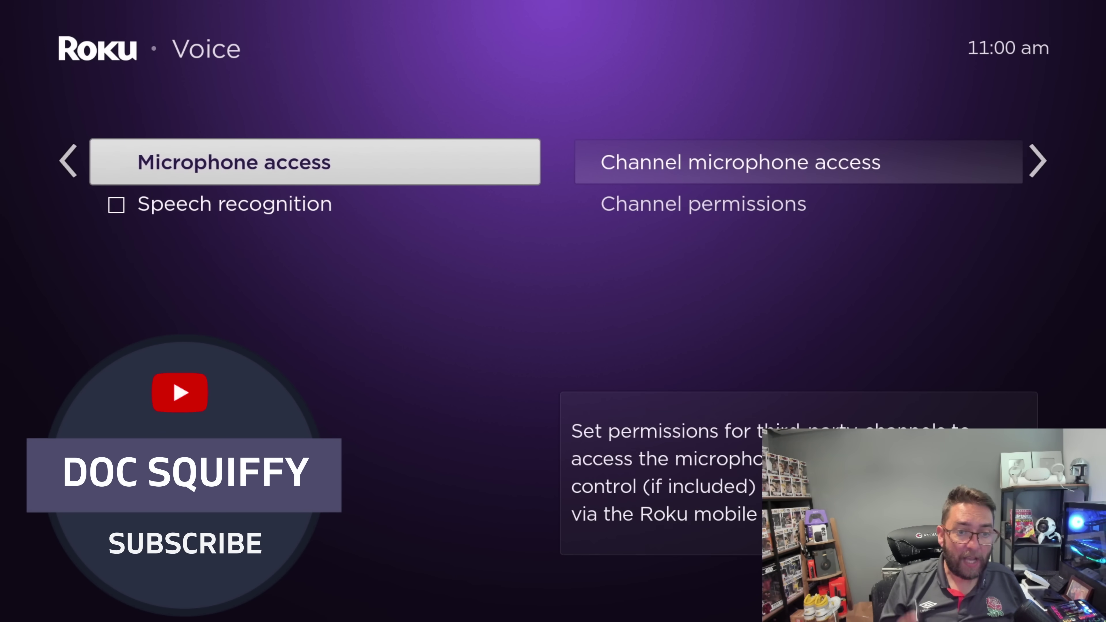
key(Down)
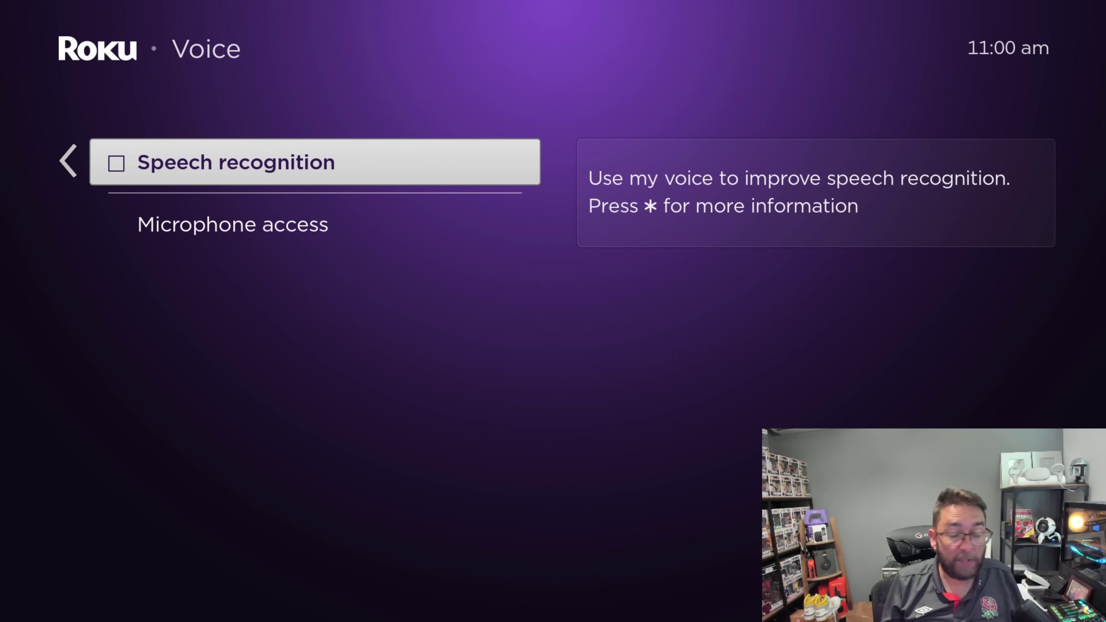
key(Return)
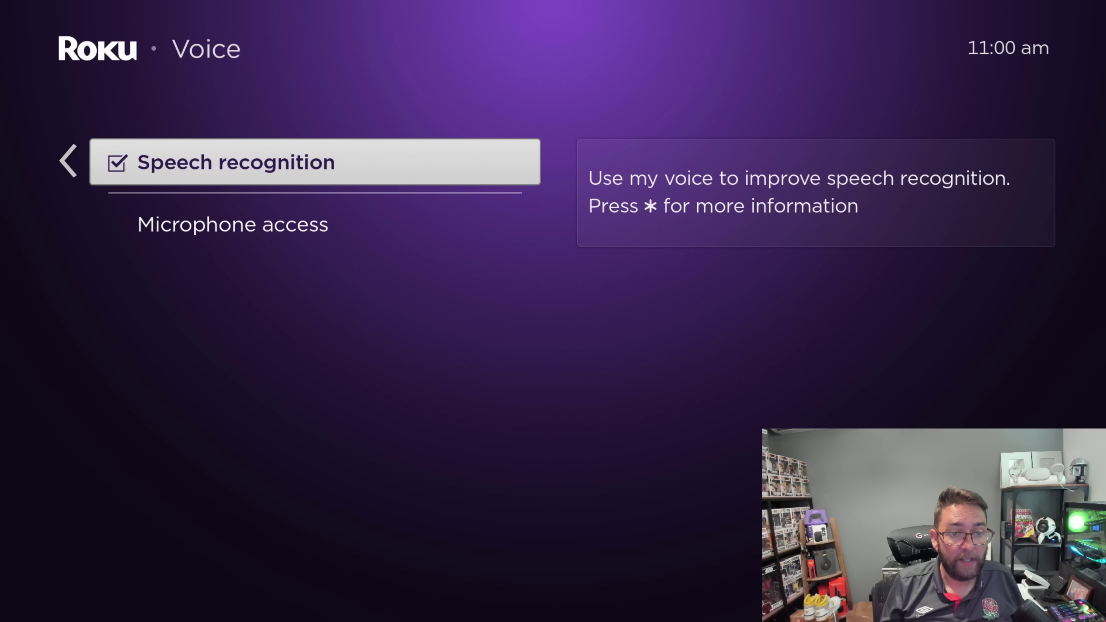
key(Return)
key(Down)
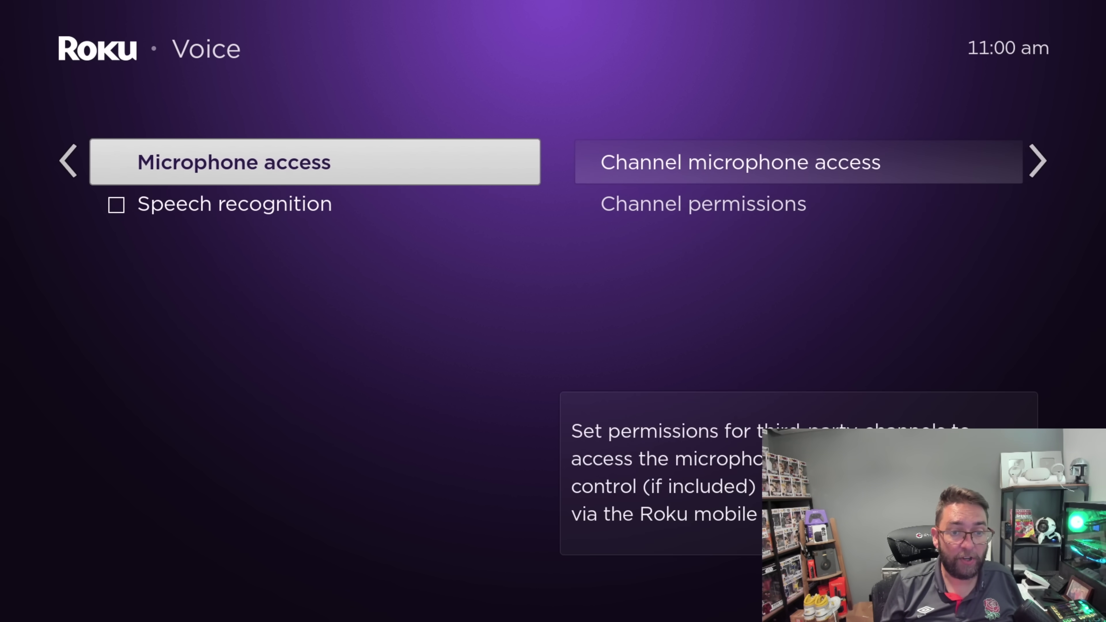
Examine the channel microphone access and channel permissions options under Microphone access.
key(Right)
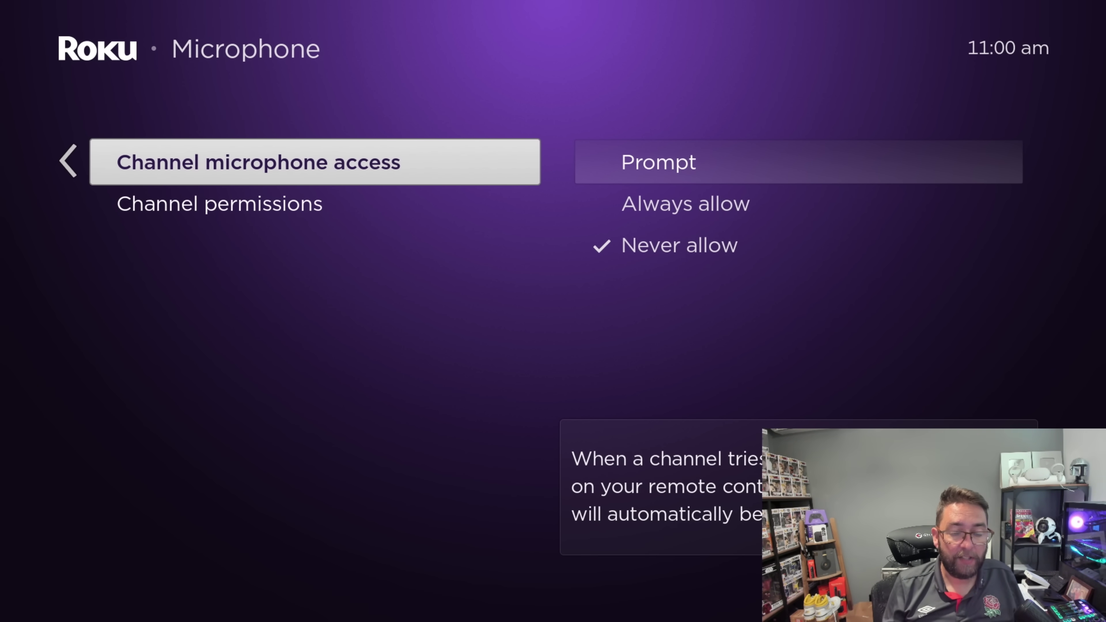
key(Down)
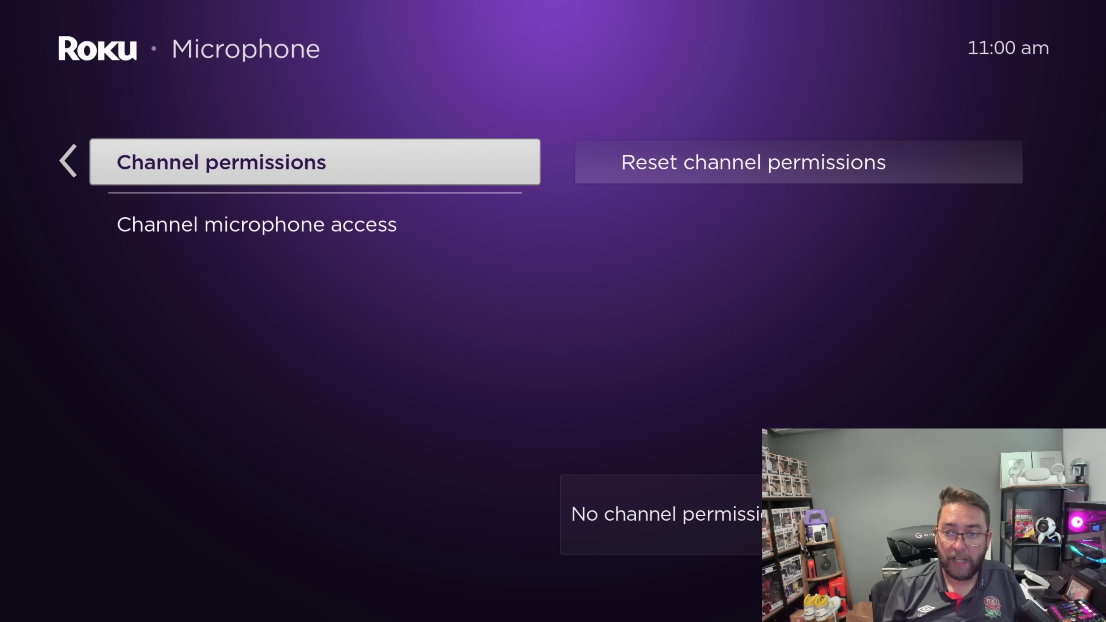
key(Up)
key(Down)
key(Left)
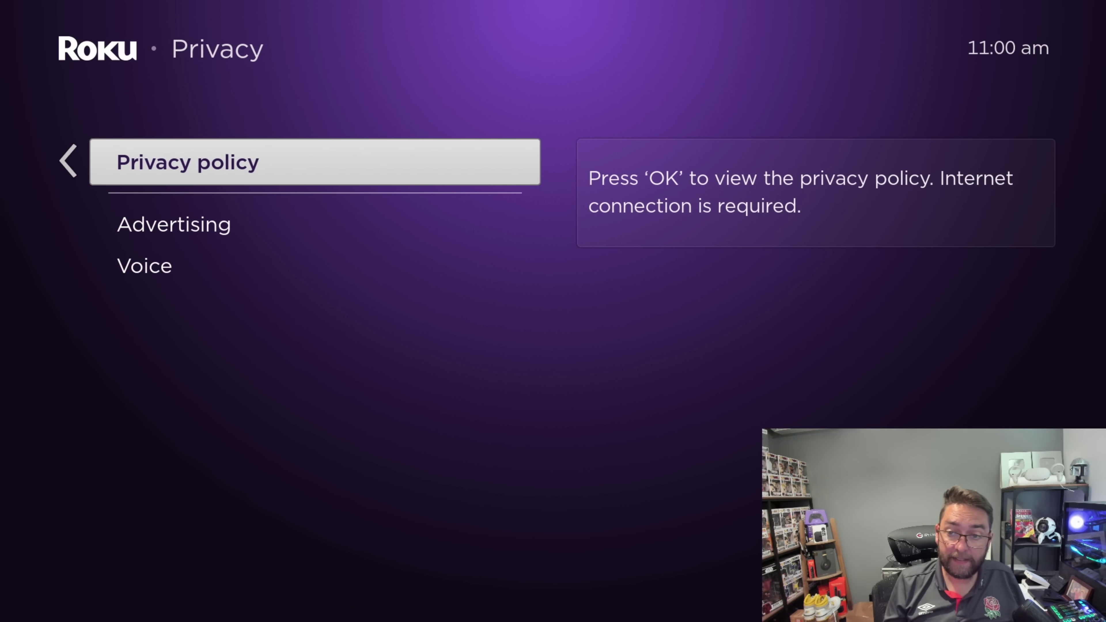
Open the Roku privacy policy, read through its opening sections, and close it.
key(Return)
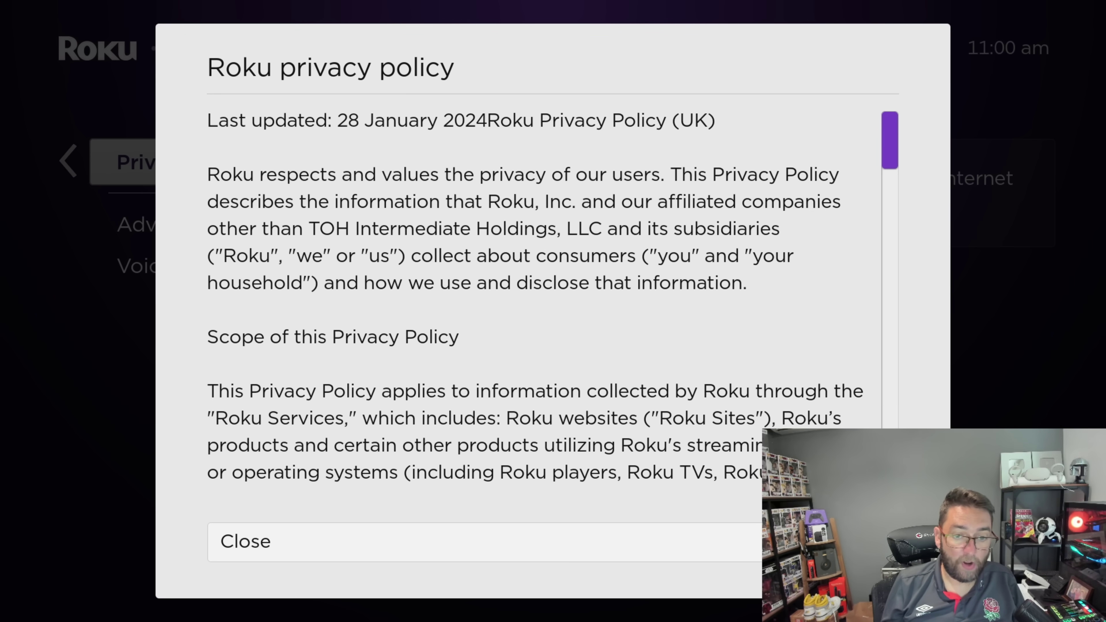
key(Down)
key(Down)
key(Down)
key(Down)
key(Down)
key(Down)
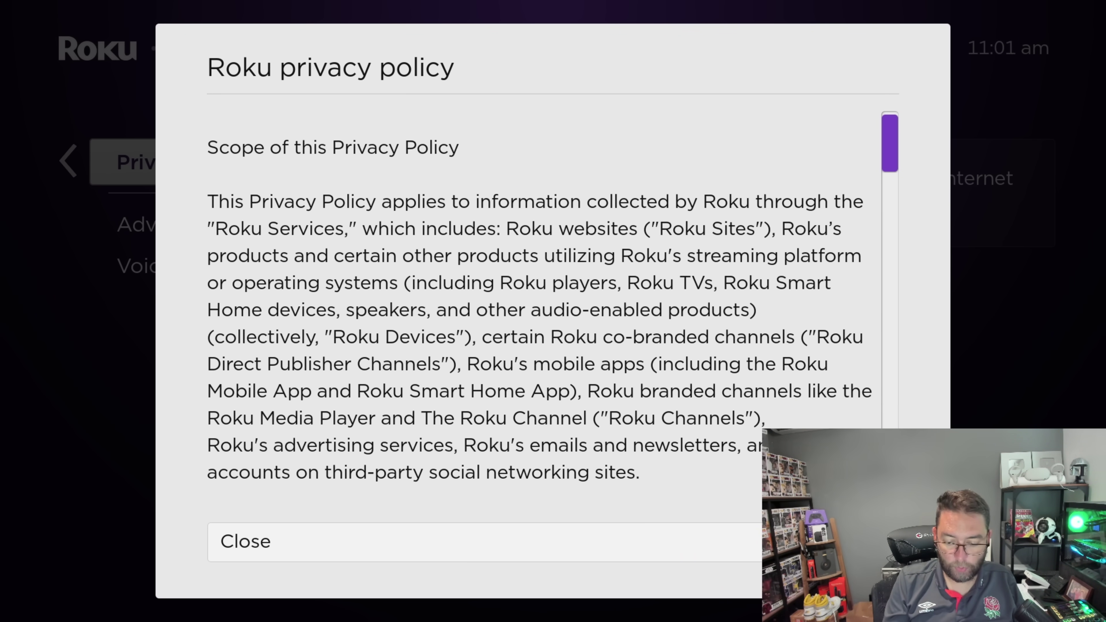
key(Escape)
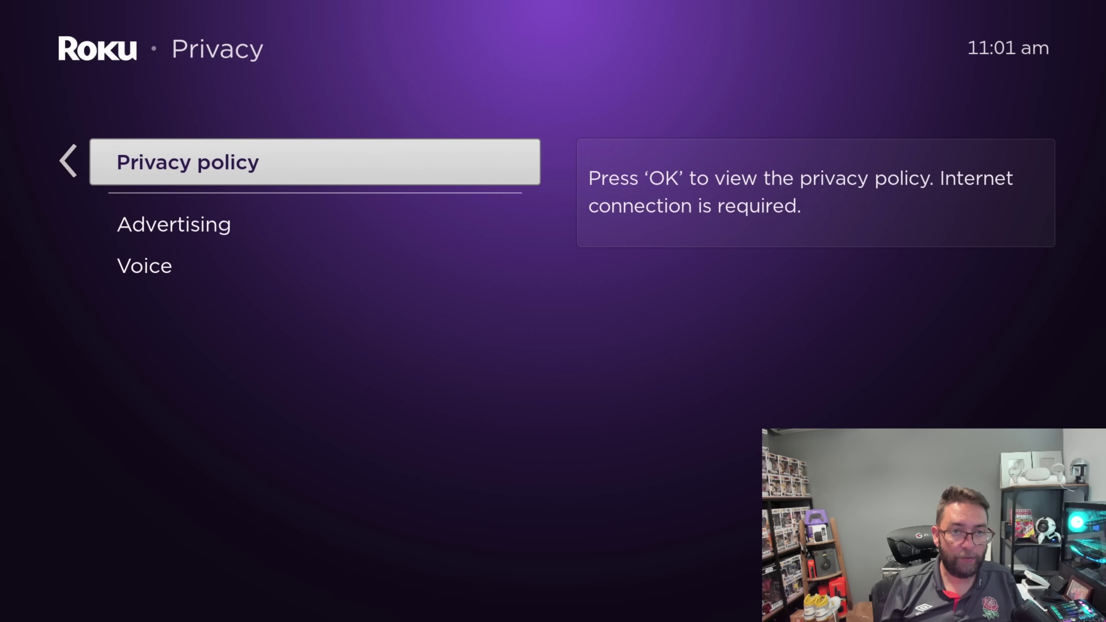
Return from the privacy settings to the main settings list and look through its categories.
key(Left)
key(Down)
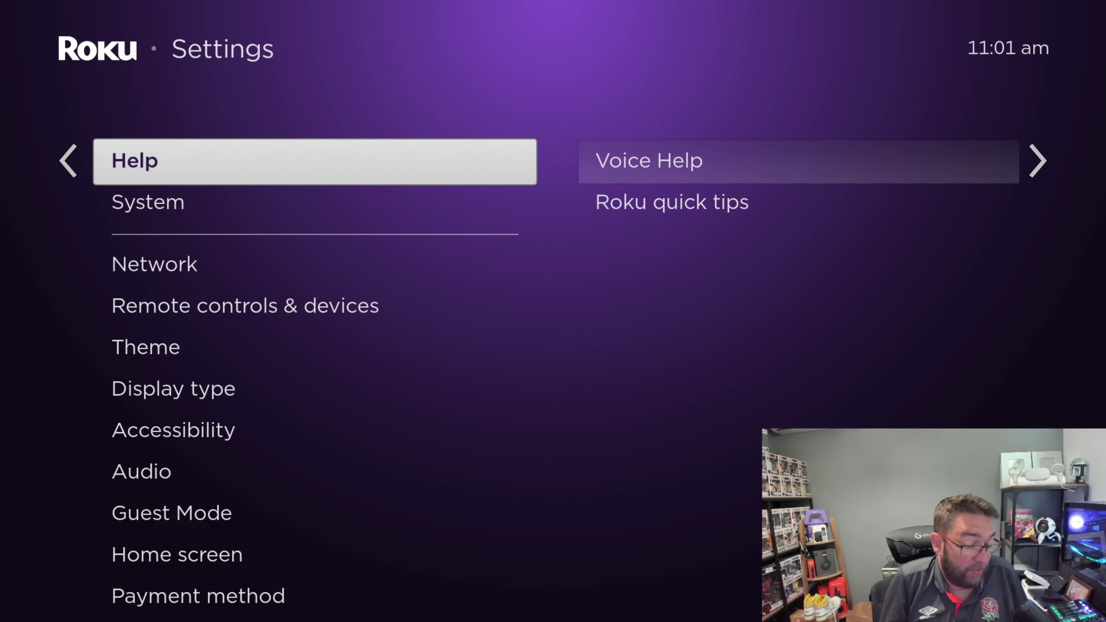
key(Down)
key(Down)
key(Down)
key(Down)
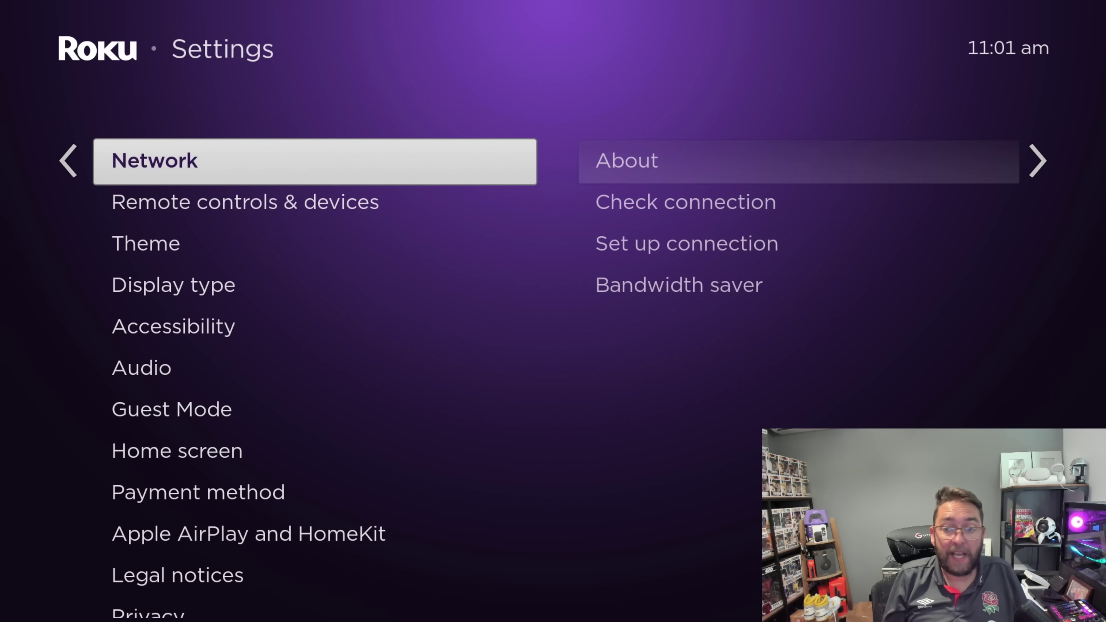
key(Down)
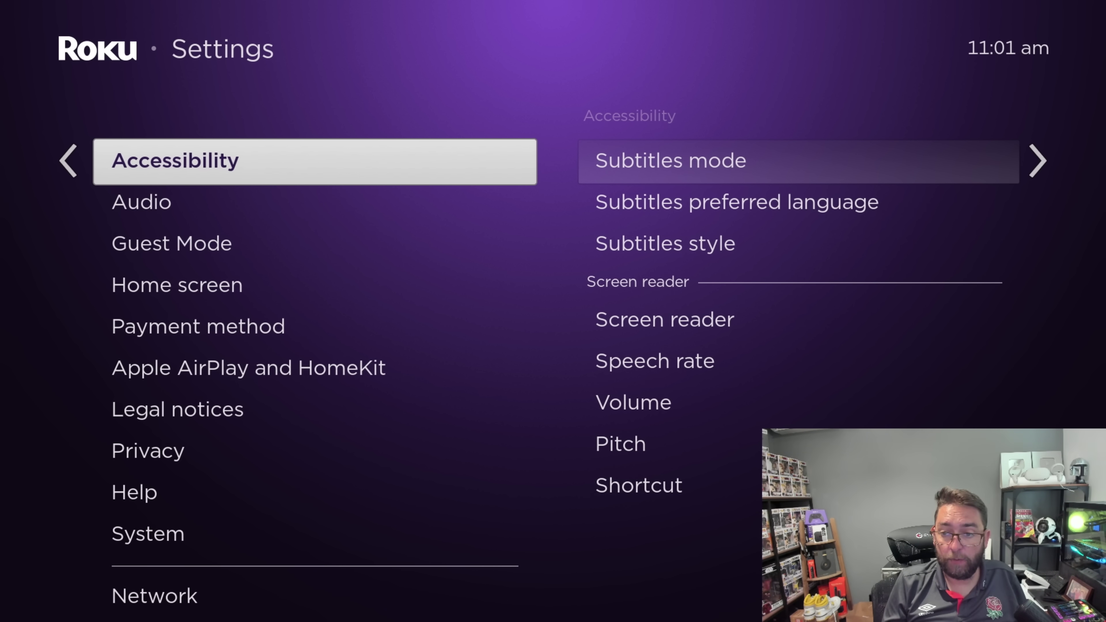
key(Down)
key(Down)
key(Down)
key(Down)
key(Down)
key(Down)
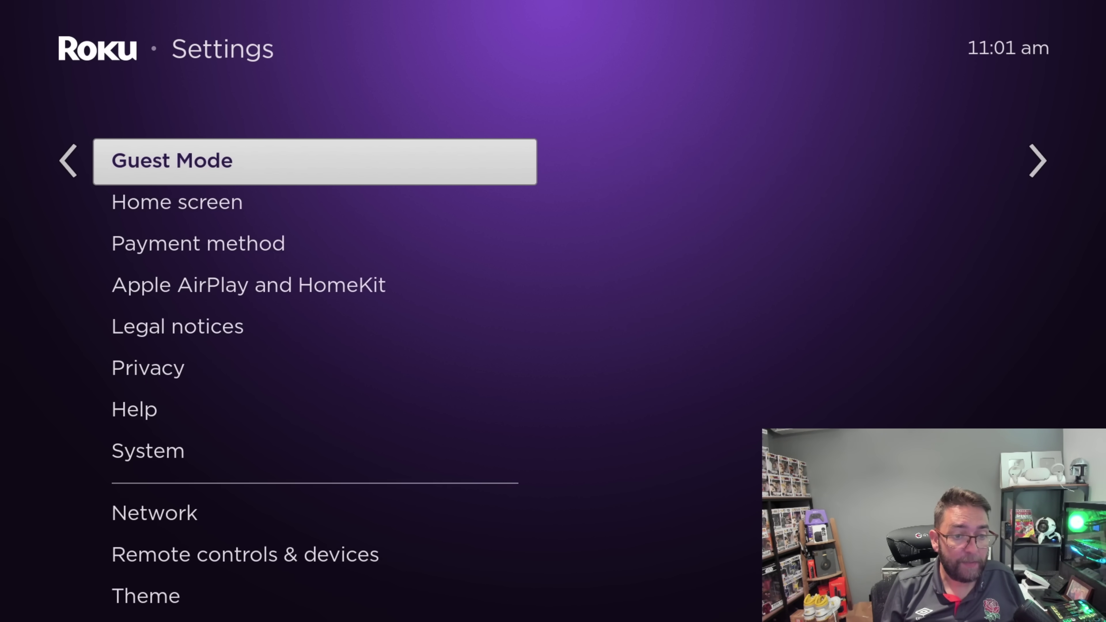
Open Legal notices and look through its entries, including account terms and conditions, third-party licences and the regulatory e-label.
key(Right)
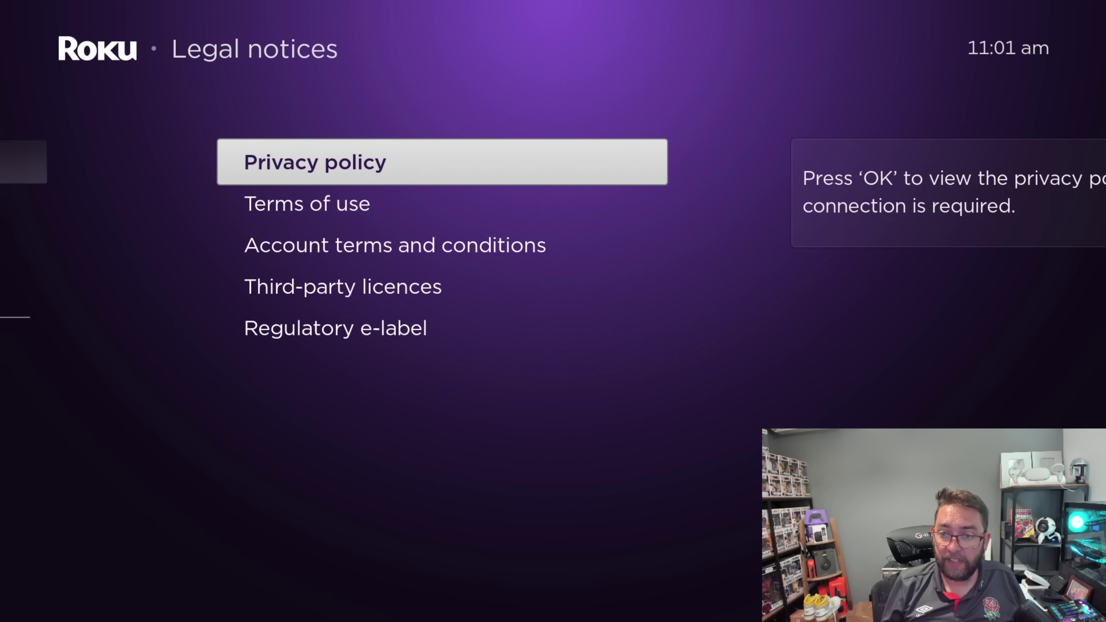
key(Down)
key(Down)
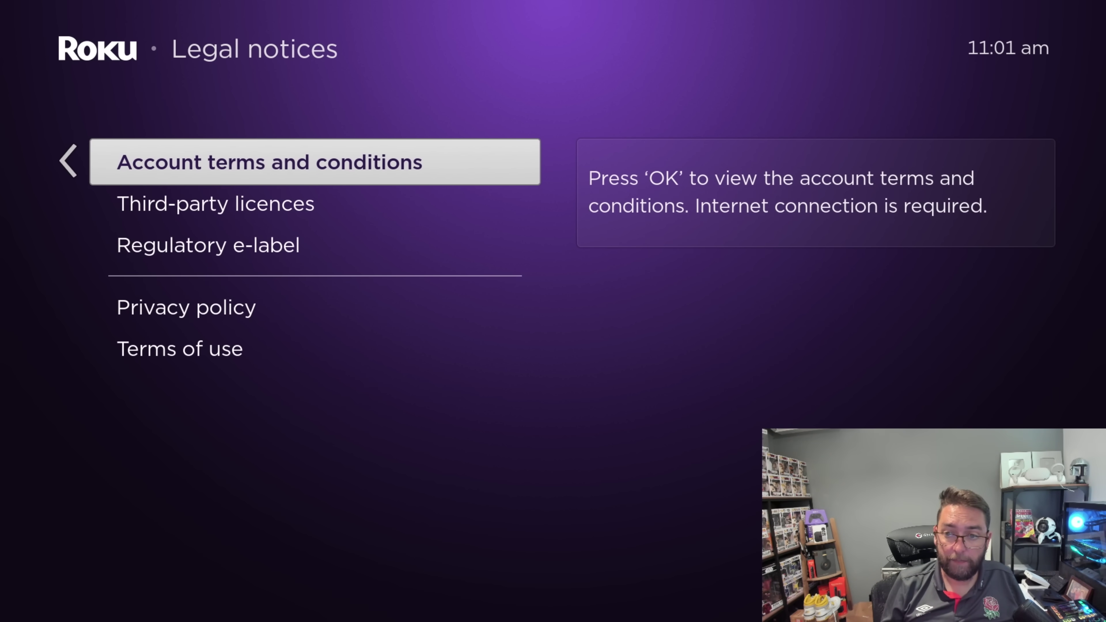
key(Down)
key(Down)
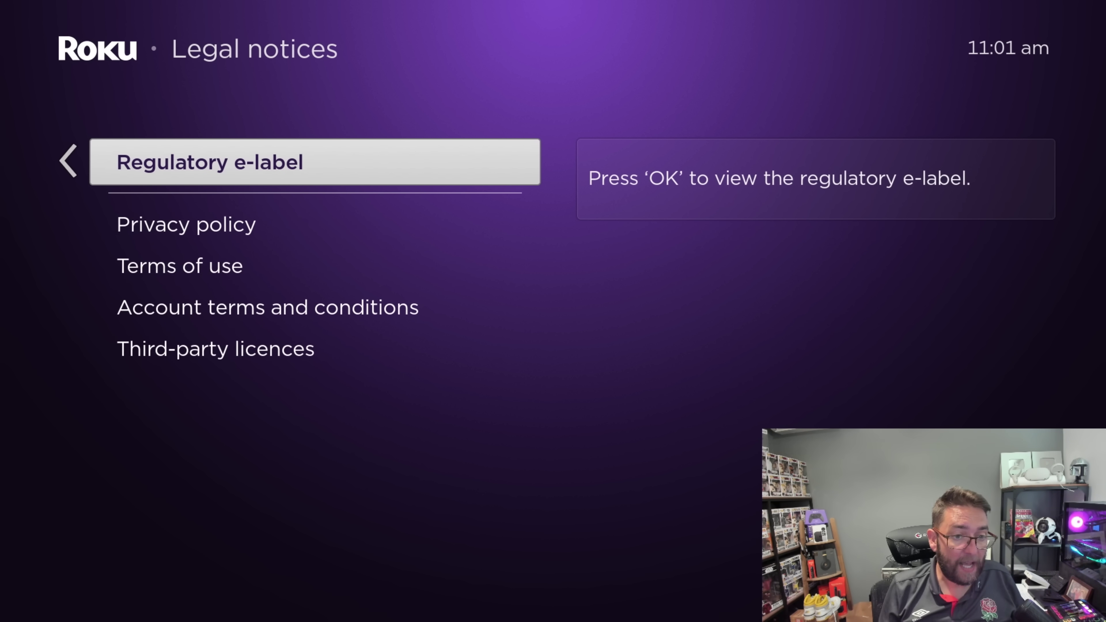
key(Up)
key(Up)
key(Up)
key(Up)
key(Up)
key(Up)
key(Up)
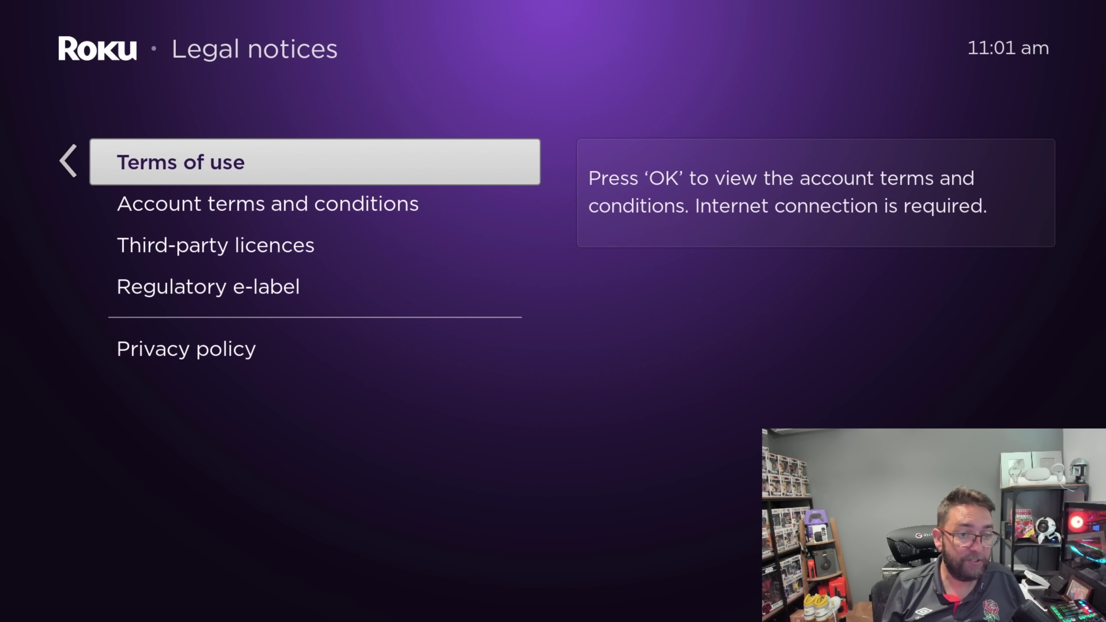
key(Up)
key(Up)
key(Up)
key(Up)
key(Up)
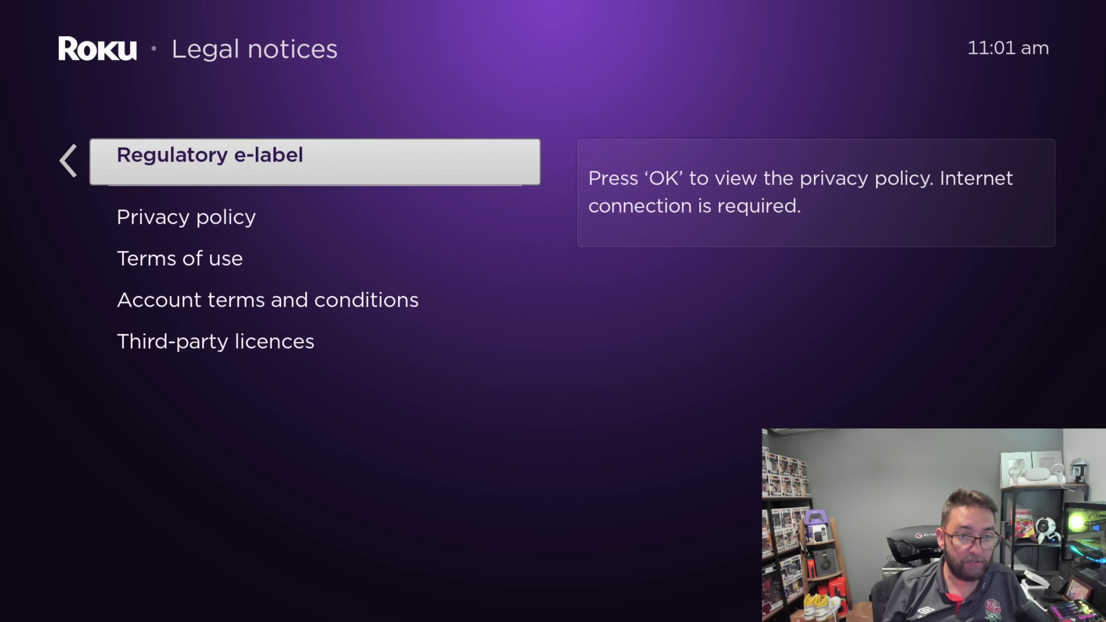
Leave Legal notices, examine the automatic and manual resolution options under Display type, and return to the main settings.
key(Left)
key(Down)
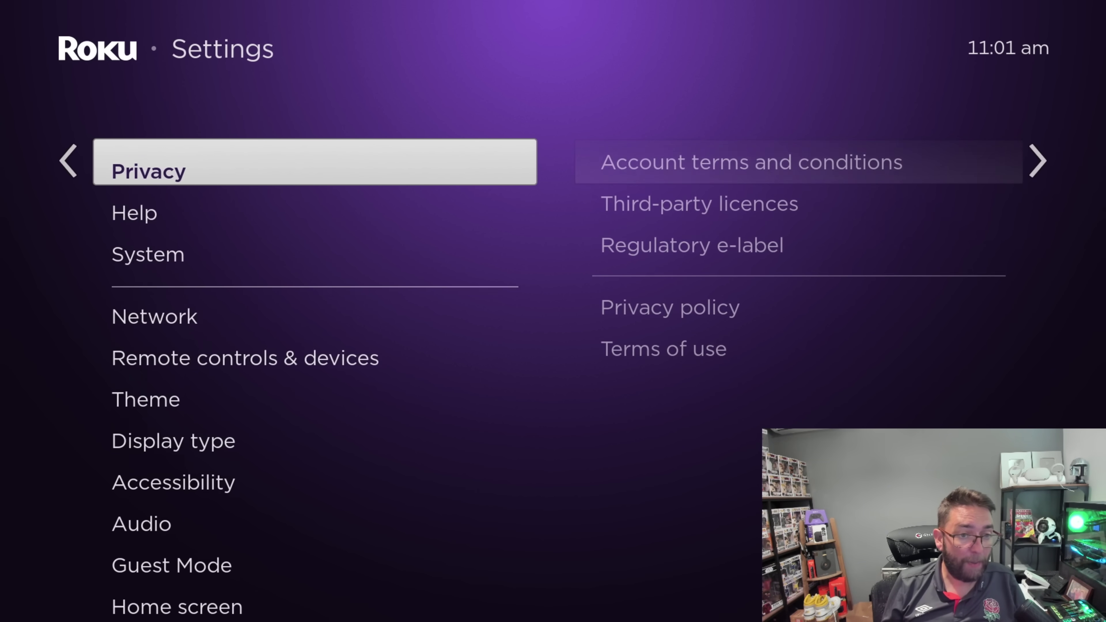
key(Down)
key(Down)
key(Down)
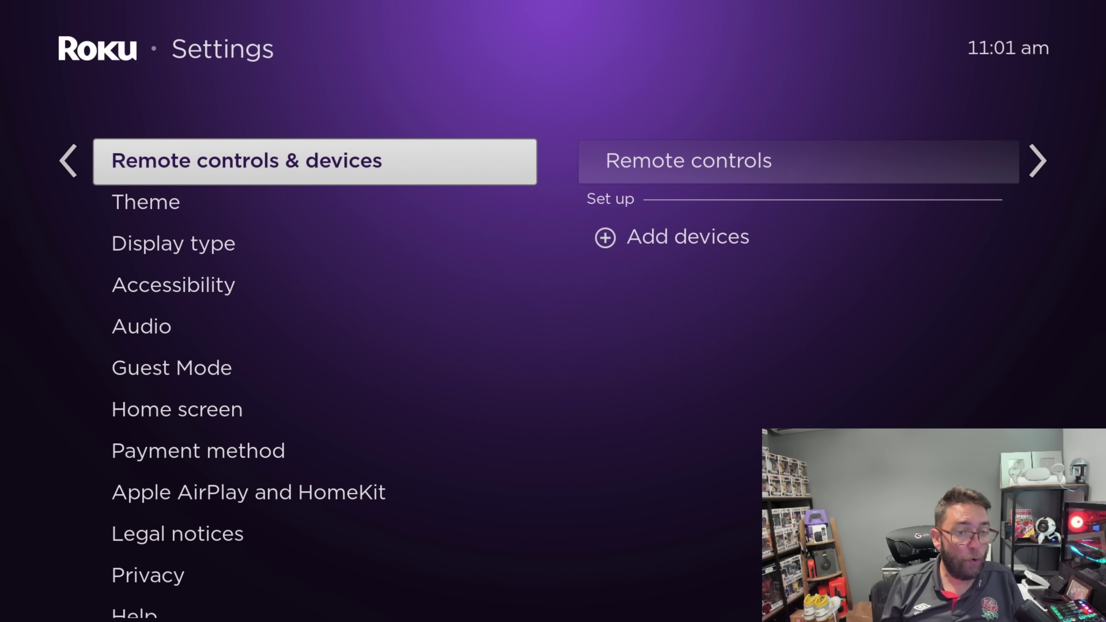
key(Down)
key(Down)
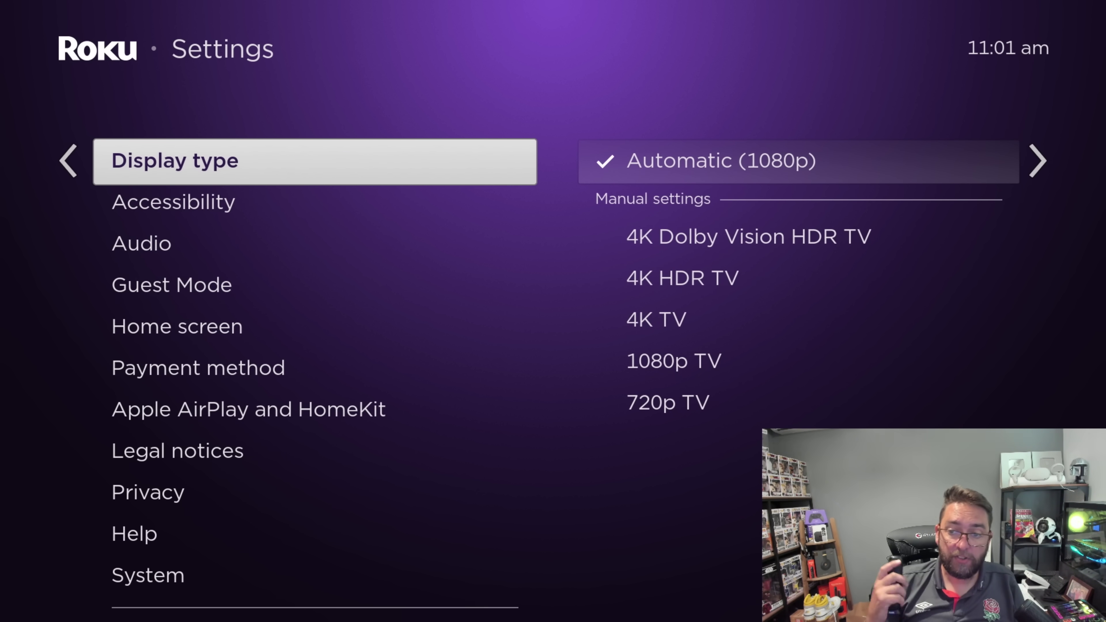
key(Right)
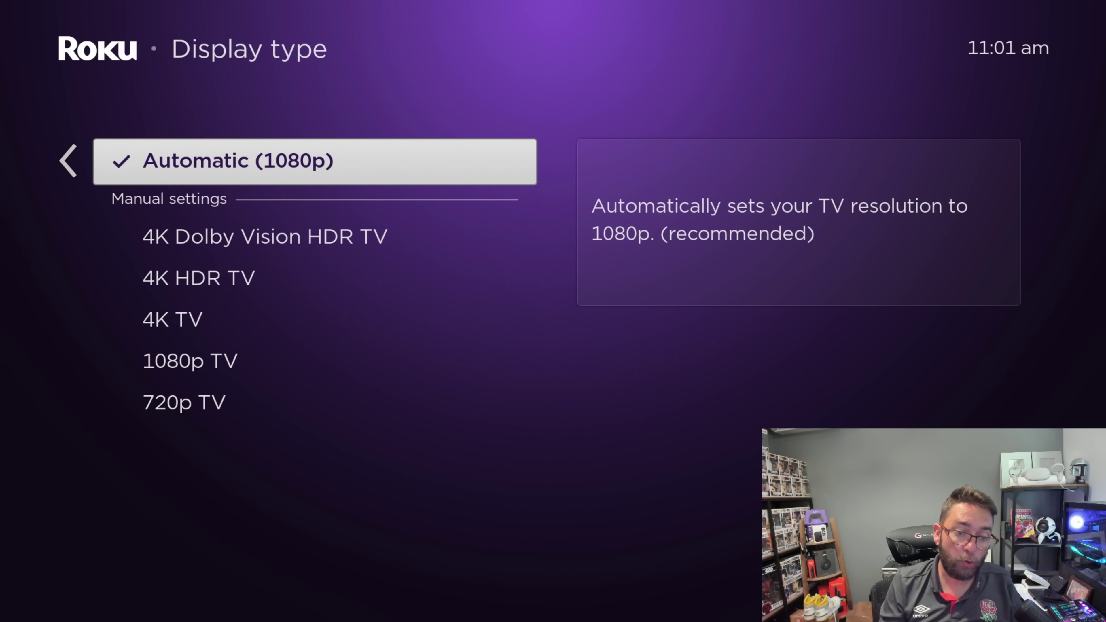
key(Left)
Review the What to watch, Save list and Shortcuts options in the Home screen settings, and return to the main settings.
key(Down)
key(Down)
key(Down)
key(Down)
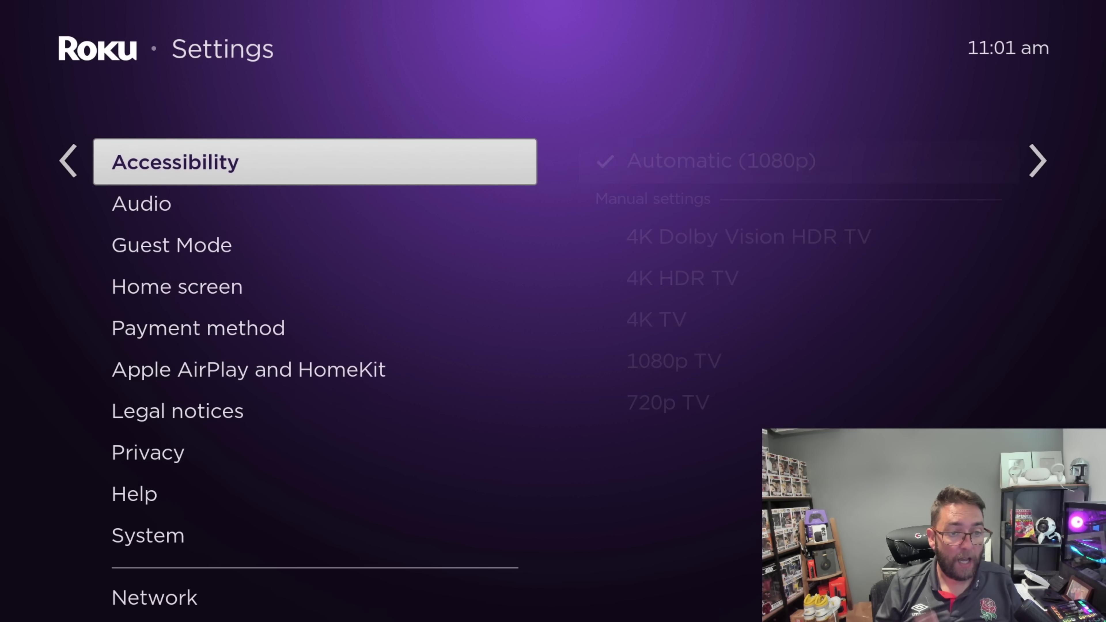
key(Right)
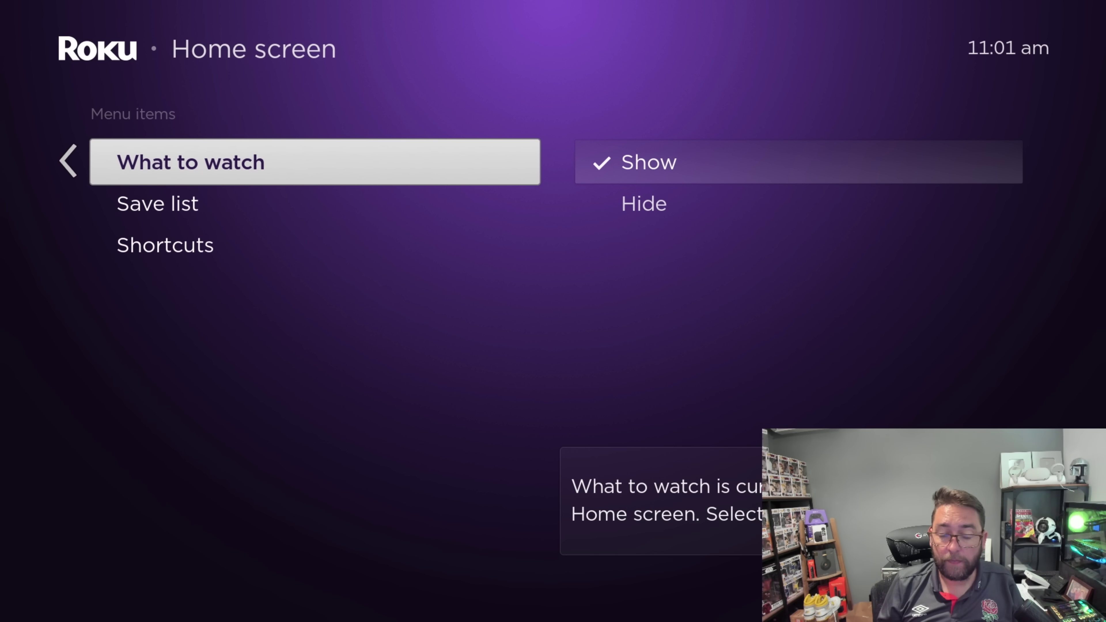
key(Down)
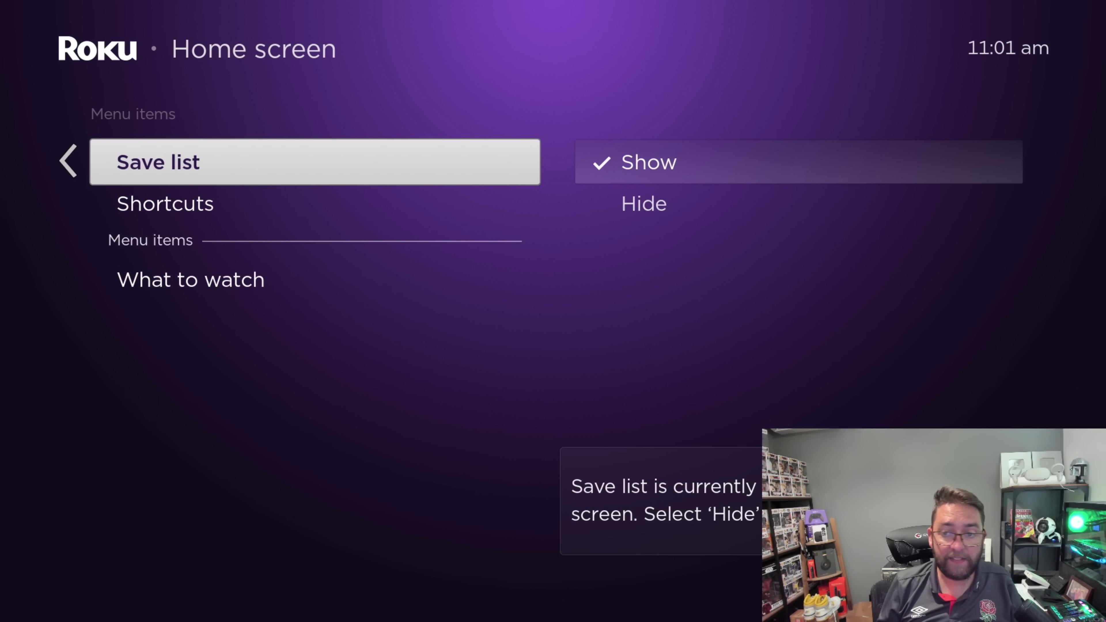
key(Down)
key(Left)
Open the Theme settings and view the available wallpapers and screensavers.
key(Up)
key(Up)
key(Up)
key(Up)
key(Up)
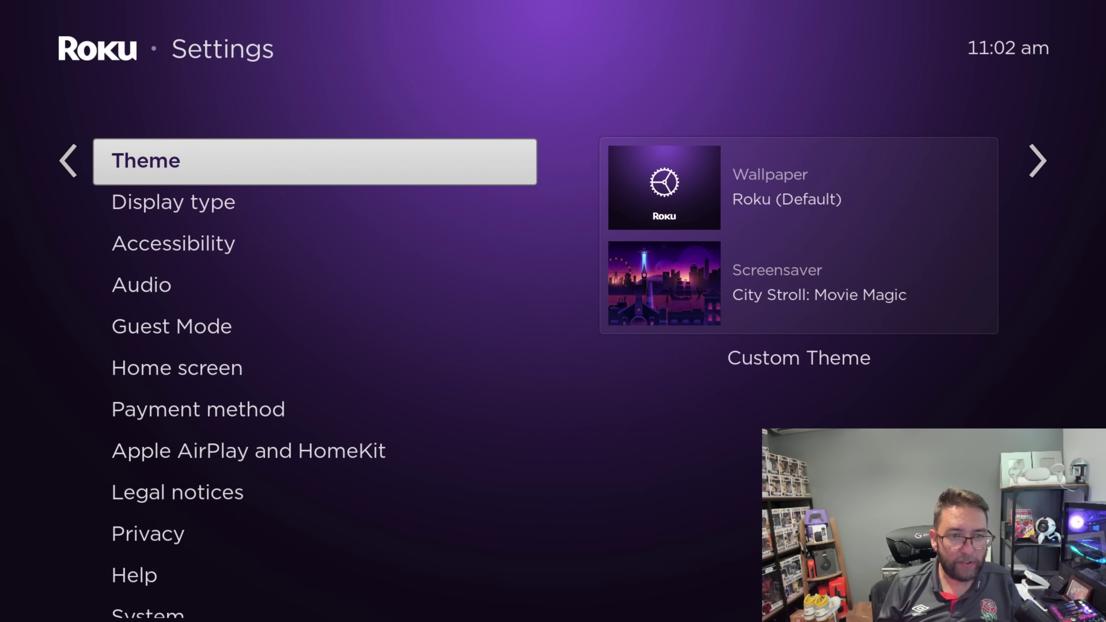
key(Right)
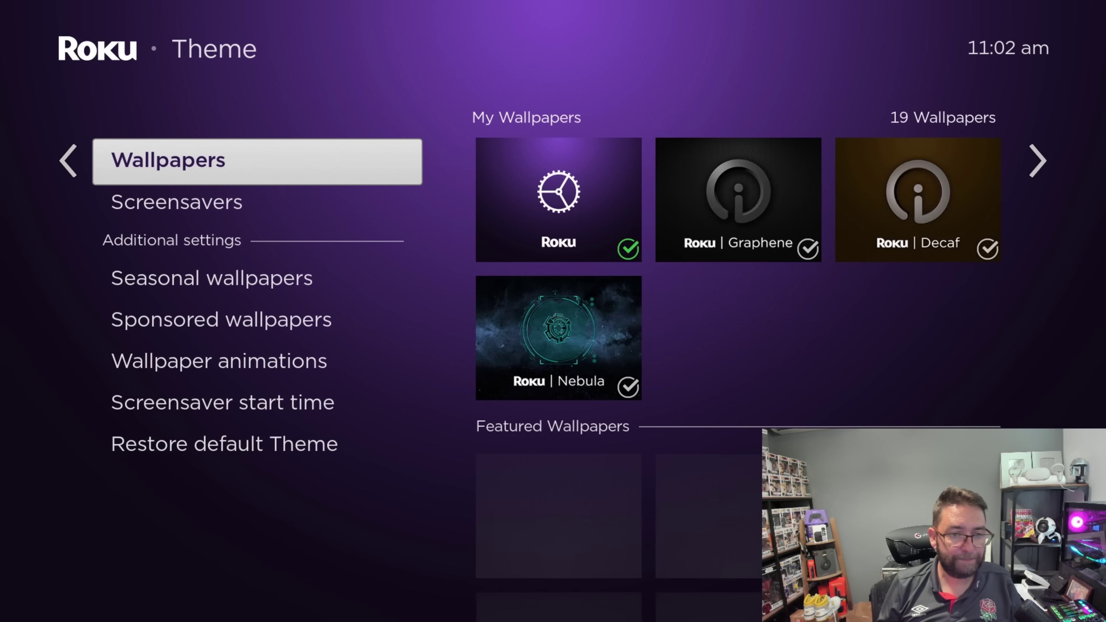
key(Down)
key(Right)
key(Left)
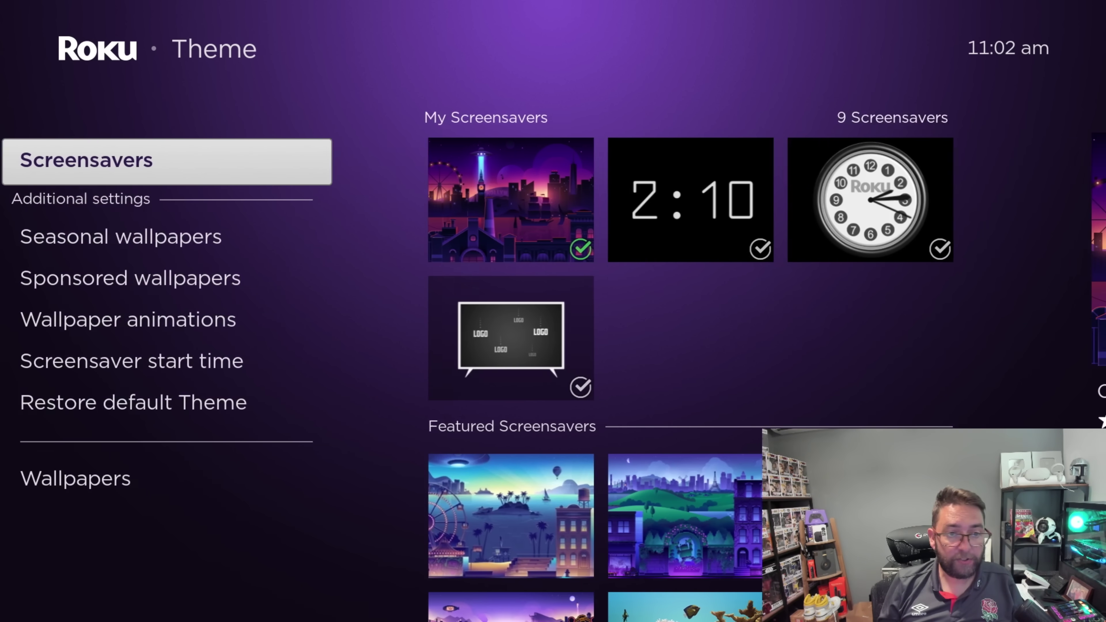
Look through the additional Theme settings, including wallpaper animations and the screensaver start time.
key(Down)
key(Down)
key(Down)
key(Down)
key(Down)
key(Down)
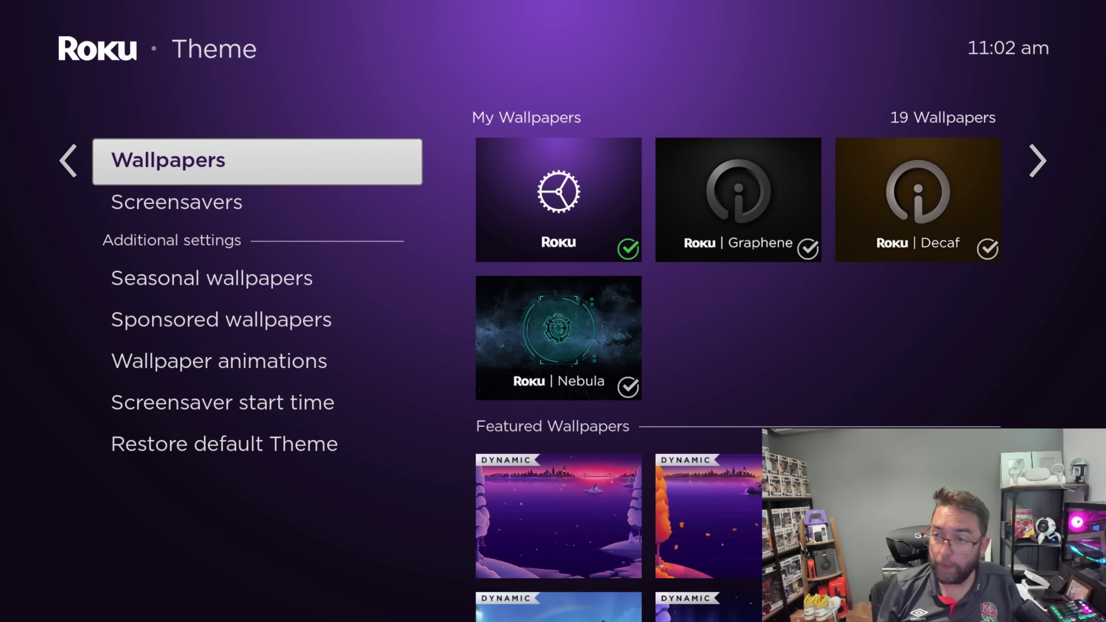
key(Up)
key(Up)
key(Up)
key(Up)
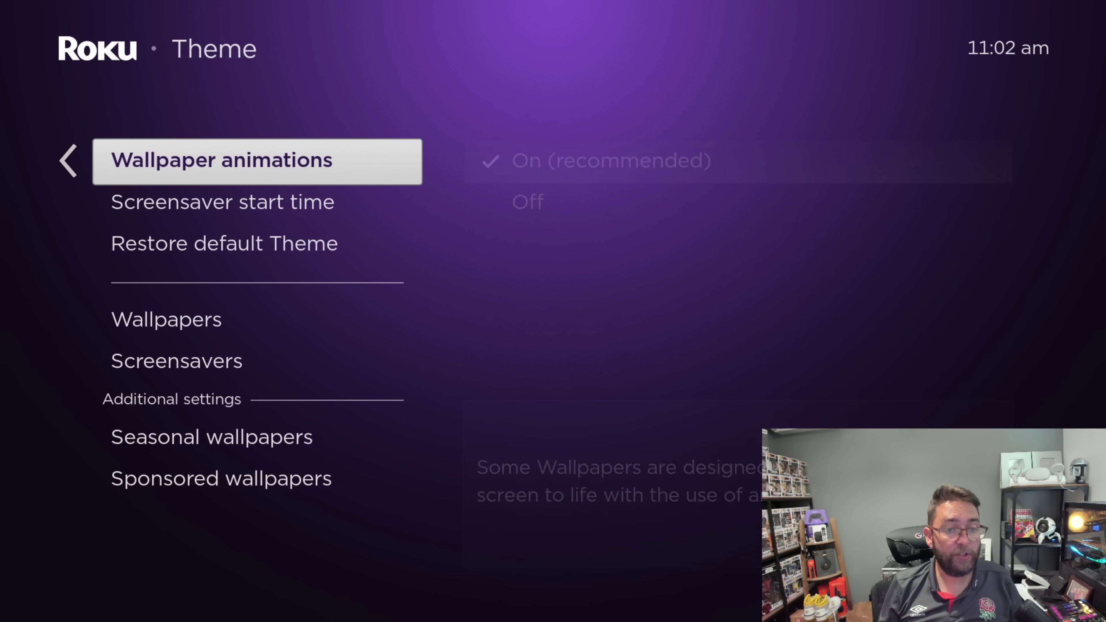
key(Down)
key(Down)
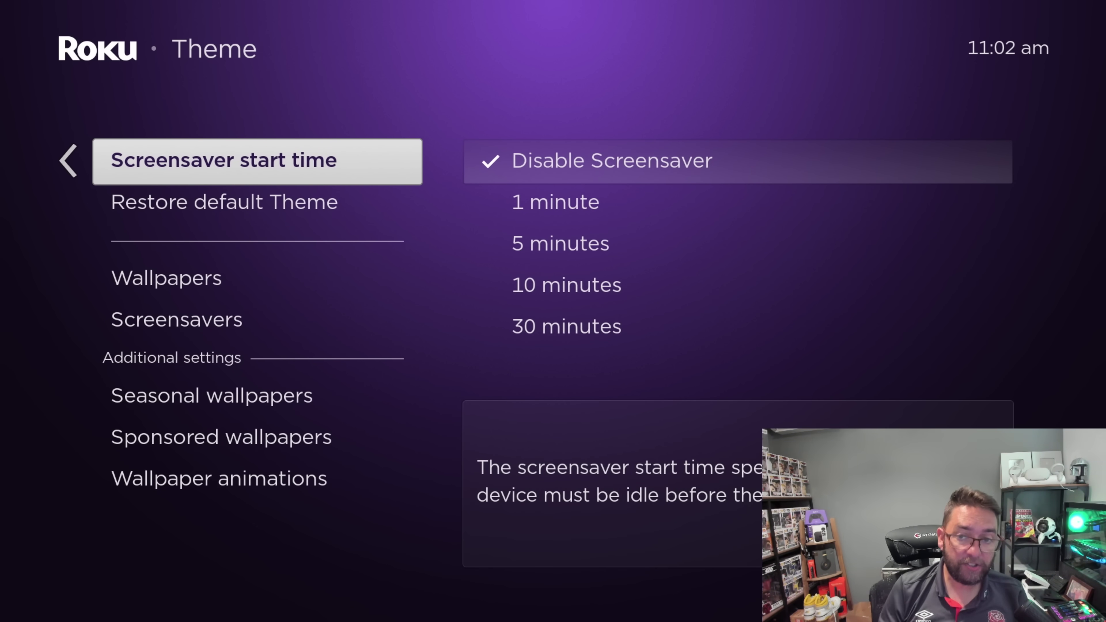
Set Wallpaper animations to Off in the Theme settings.
key(Up)
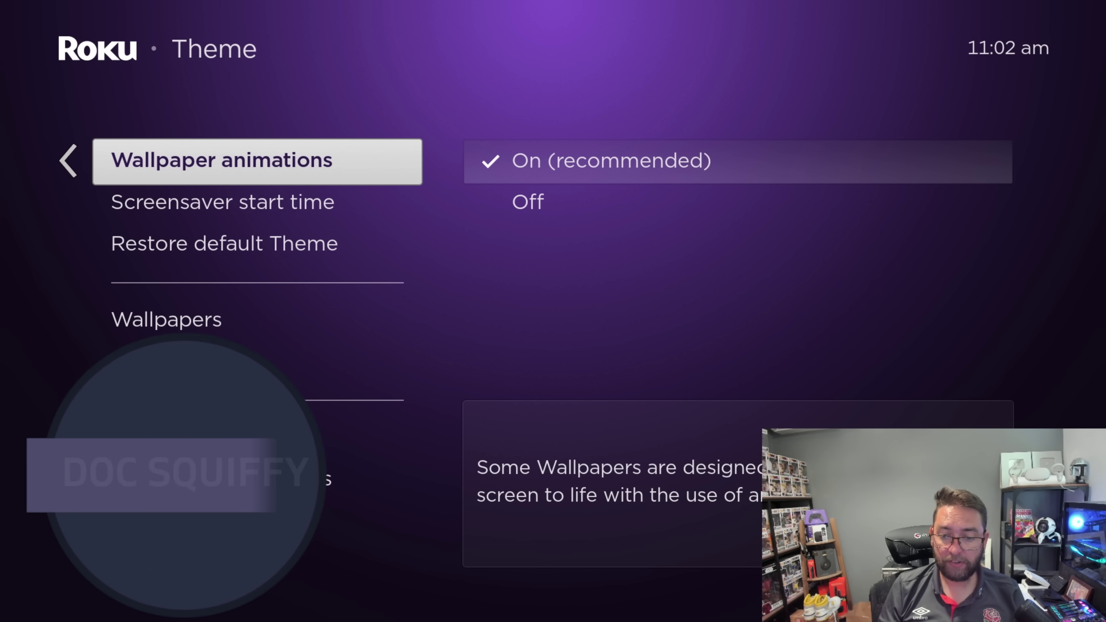
key(Right)
key(Down)
key(Return)
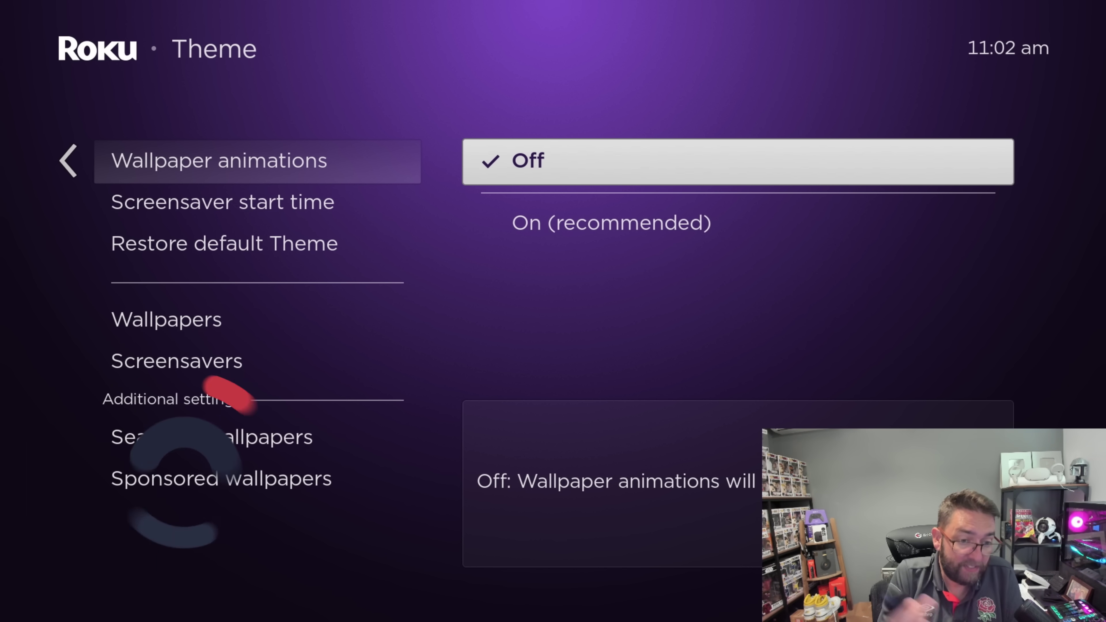
key(Left)
Set Seasonal wallpapers to Off and leave the Theme settings.
key(Up)
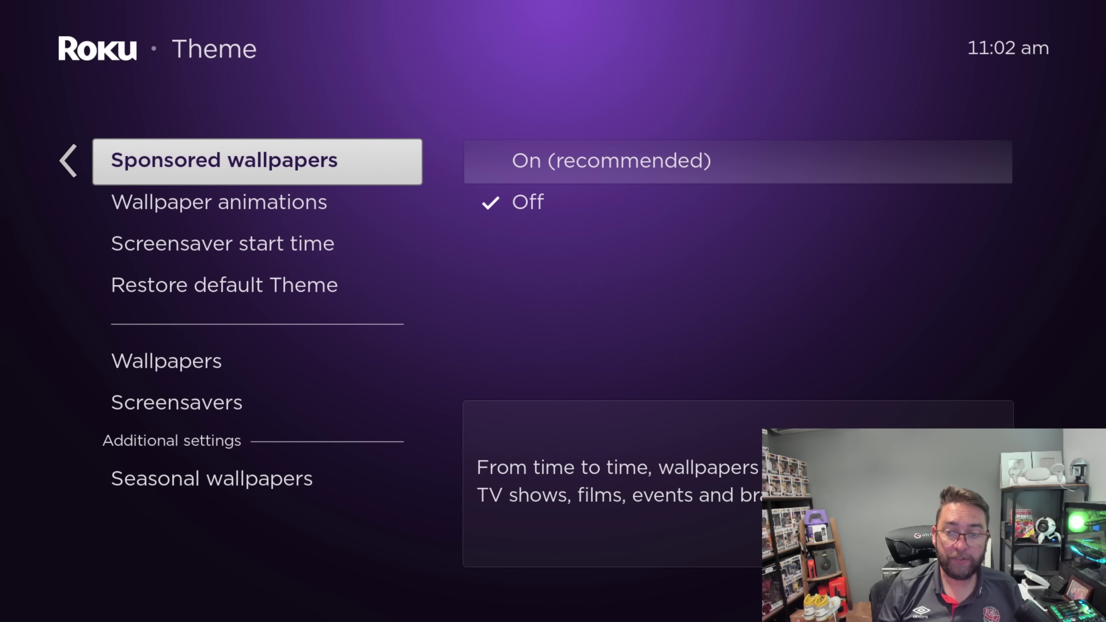
key(Up)
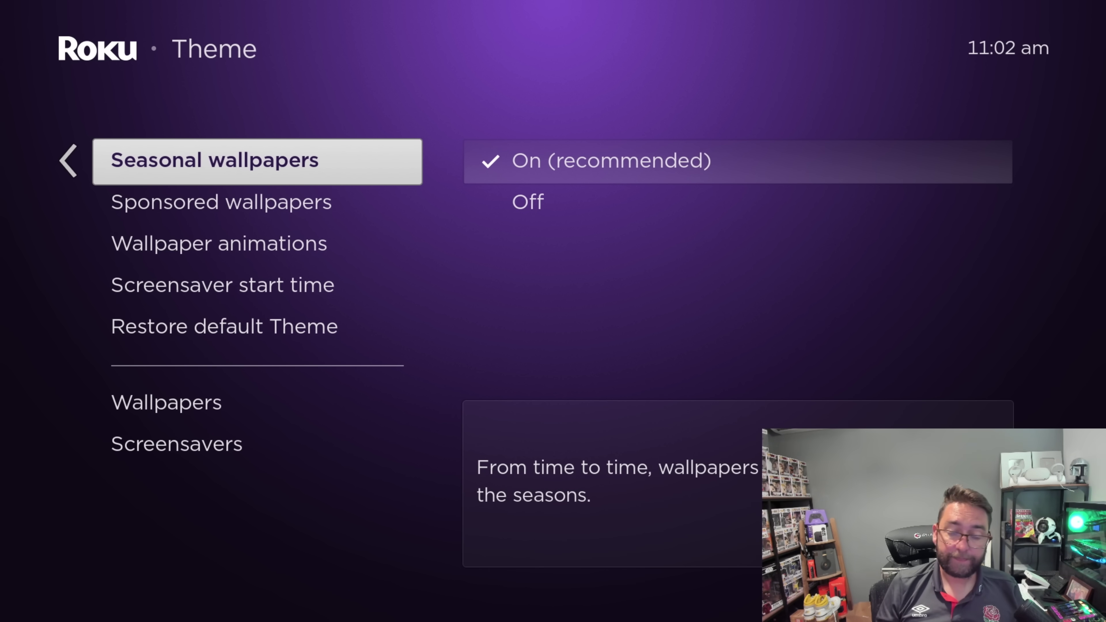
key(Right)
key(Down)
key(Return)
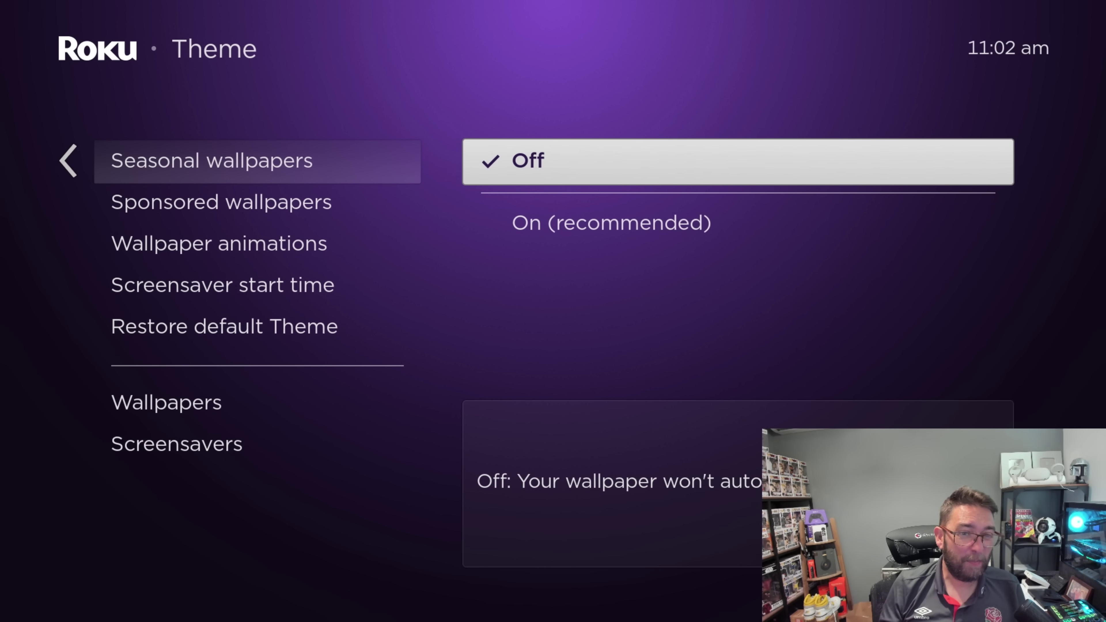
key(Left)
key(Up)
key(Up)
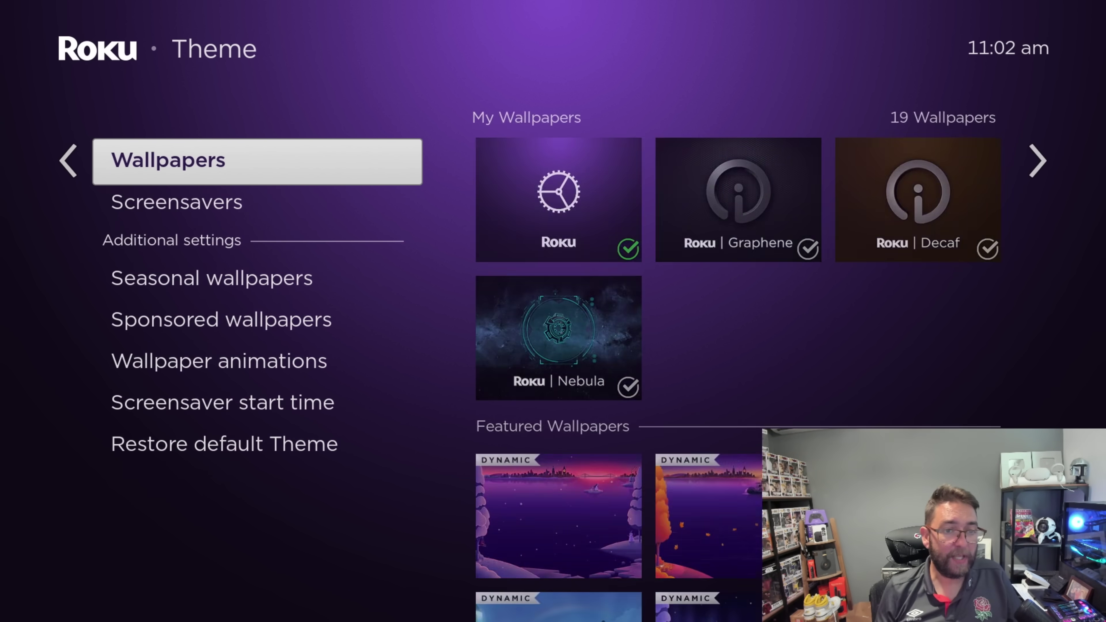
key(Up)
key(Left)
key(Left)
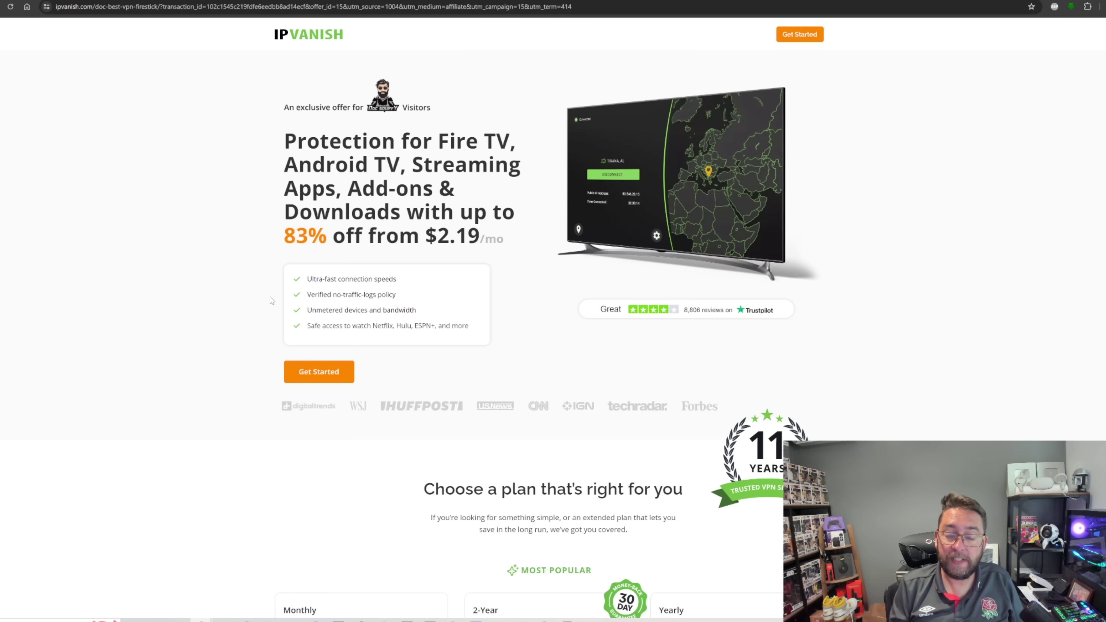
Look over the VPN subscription plans on the IPVanish offer page.
scroll(462, 305, down, 5)
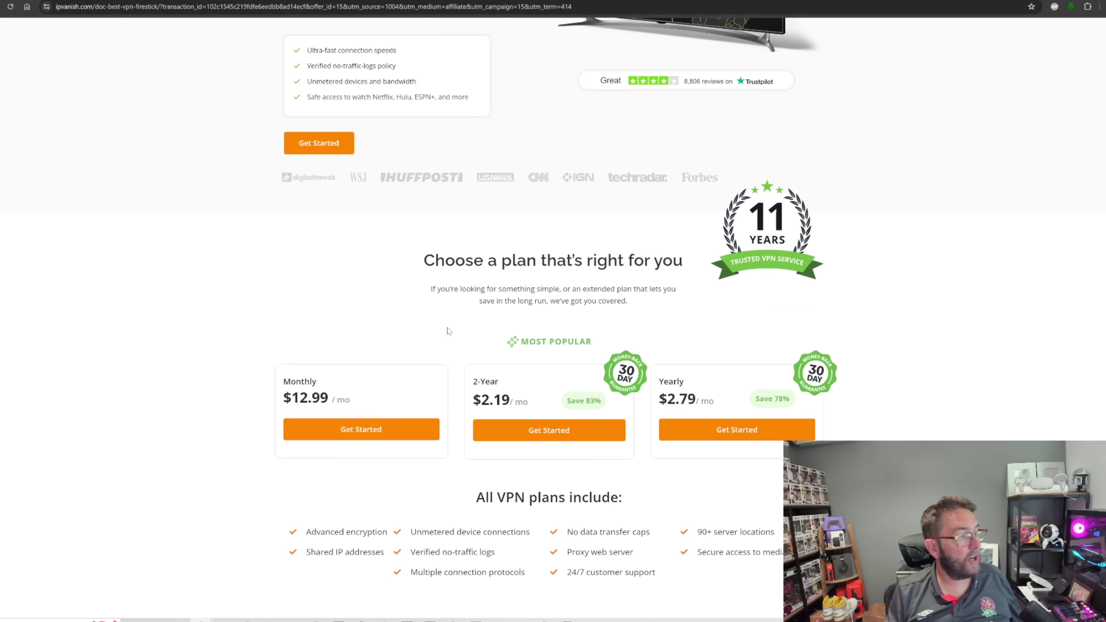
scroll(453, 403, up, 5)
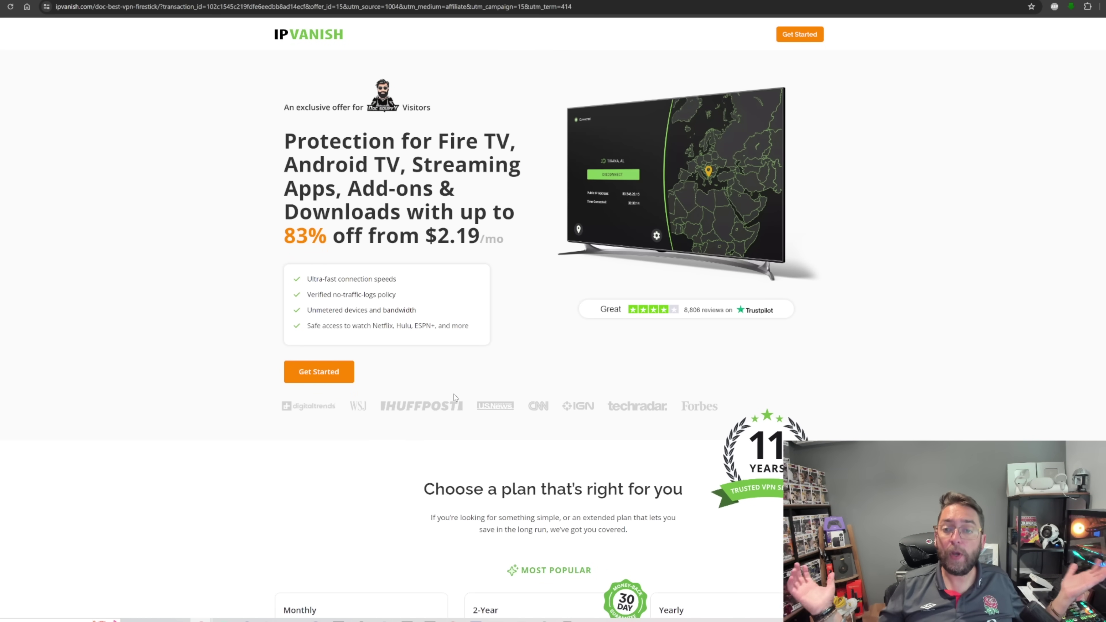